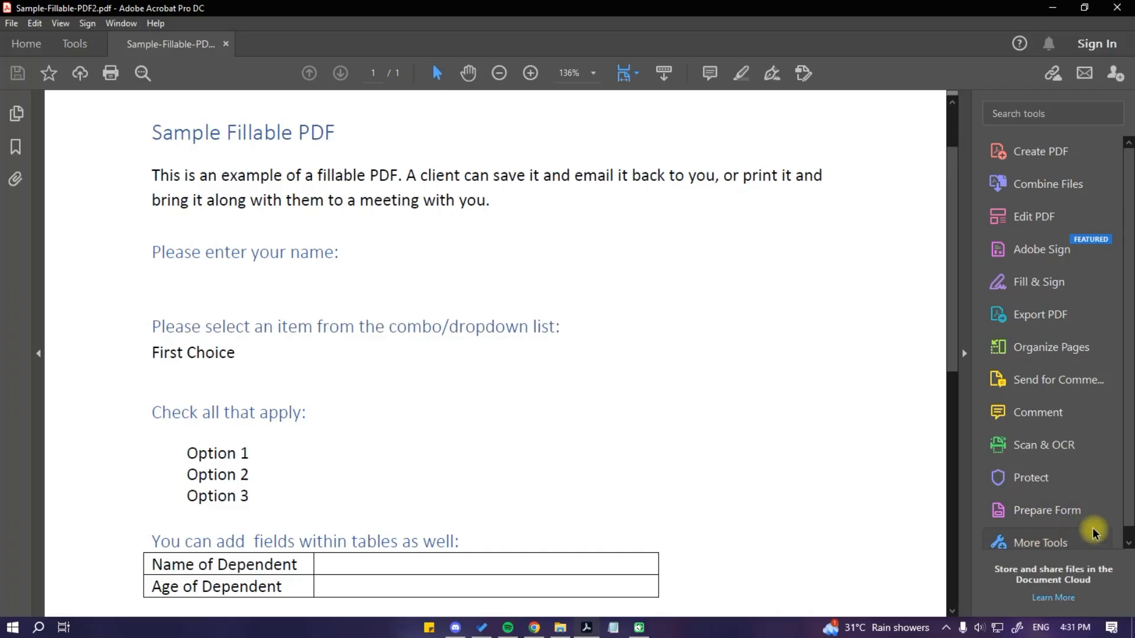
Start preparing the open Sample-Fillable-PDF2.pdf as a form, keeping form field auto detection on.
scroll(1082, 535, down, 1)
click(1040, 534)
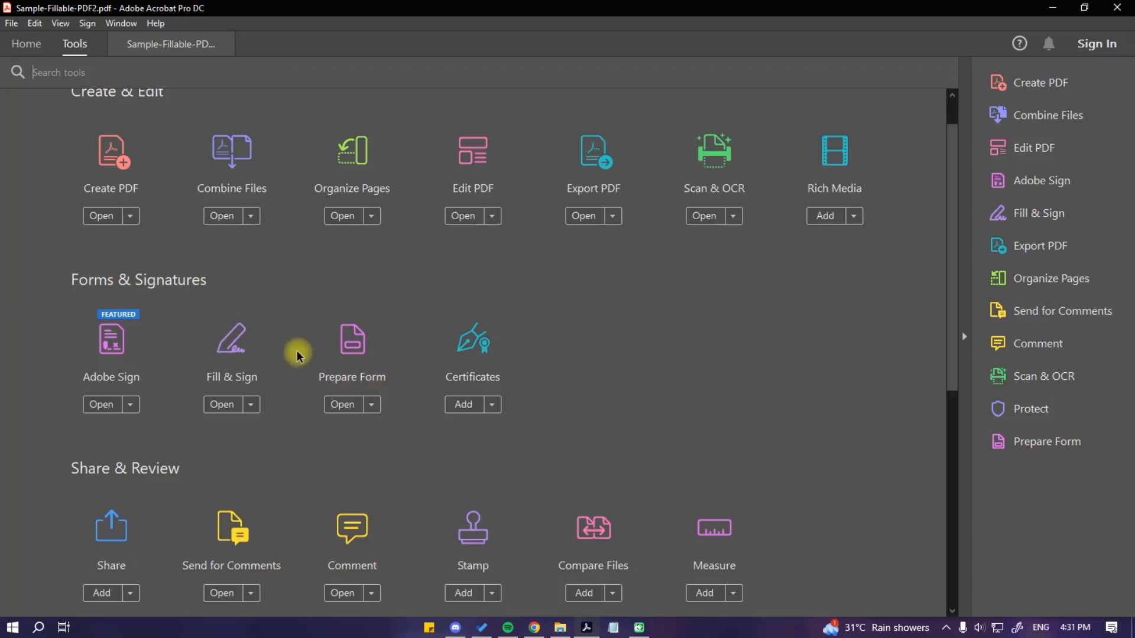
click(353, 409)
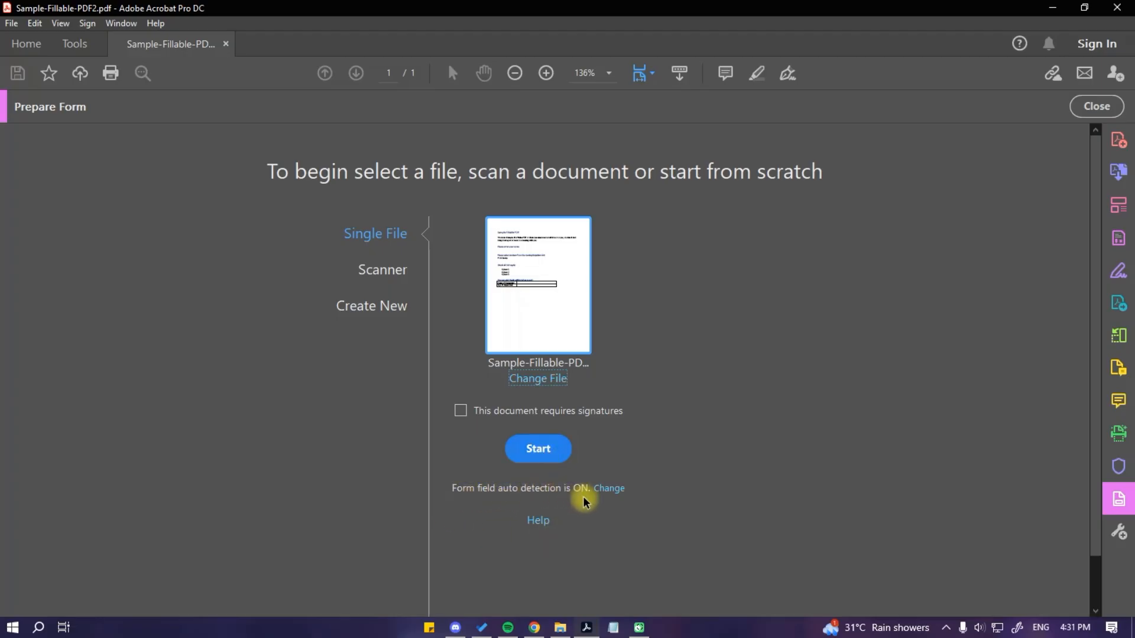
click(612, 488)
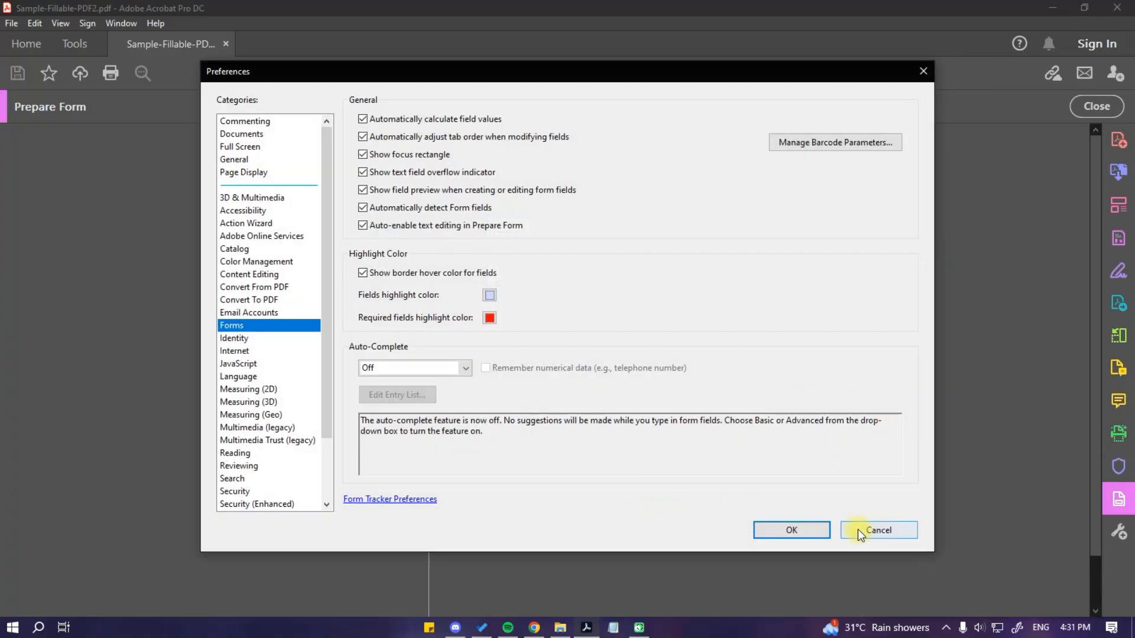
click(858, 531)
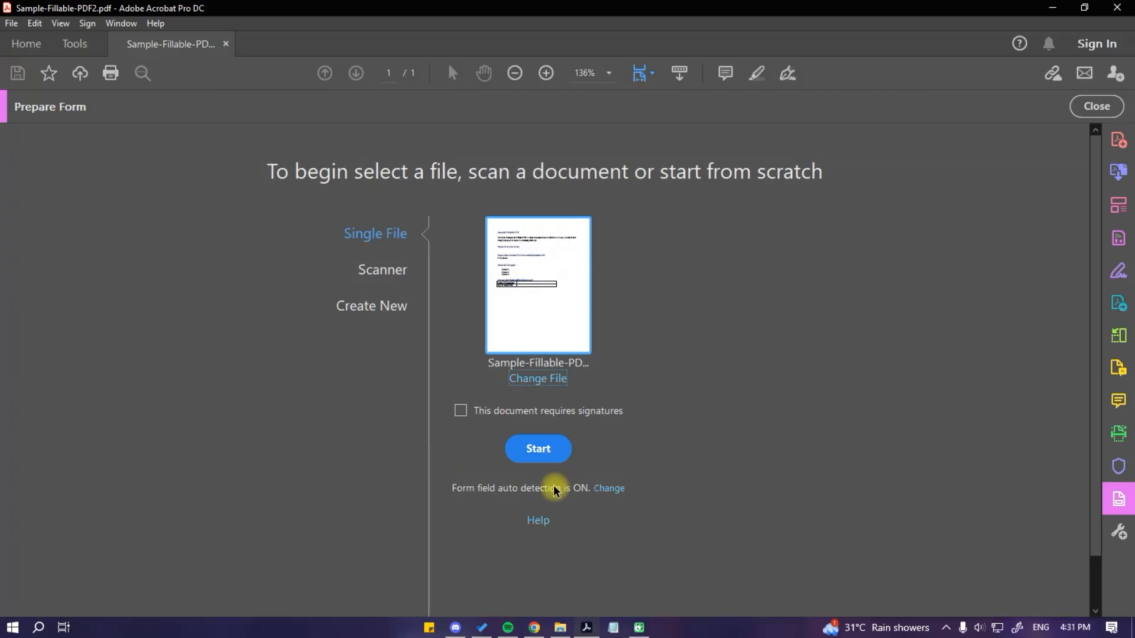
click(537, 452)
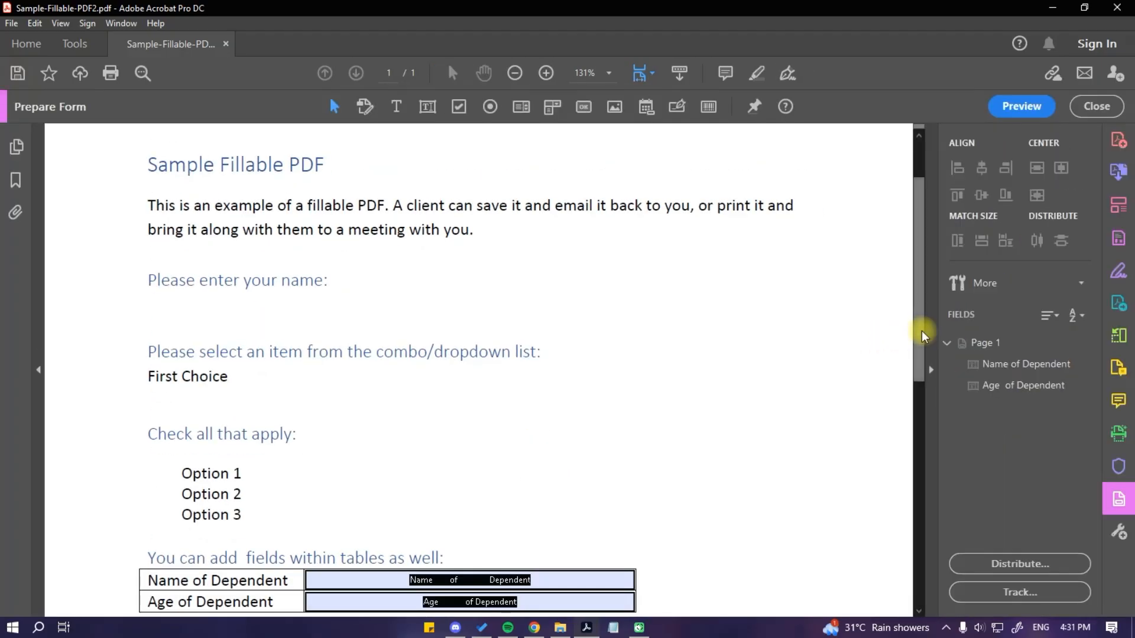
Examine the automatically detected Name of Dependent and Age of Dependent fields in the table.
drag(921, 331, 887, 400)
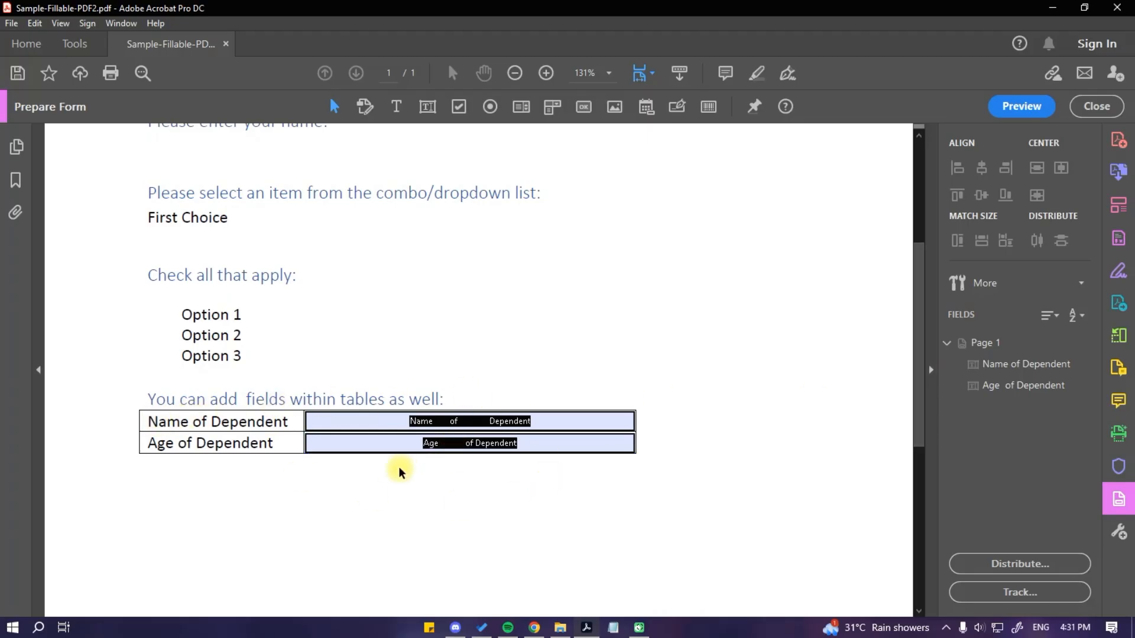
click(358, 421)
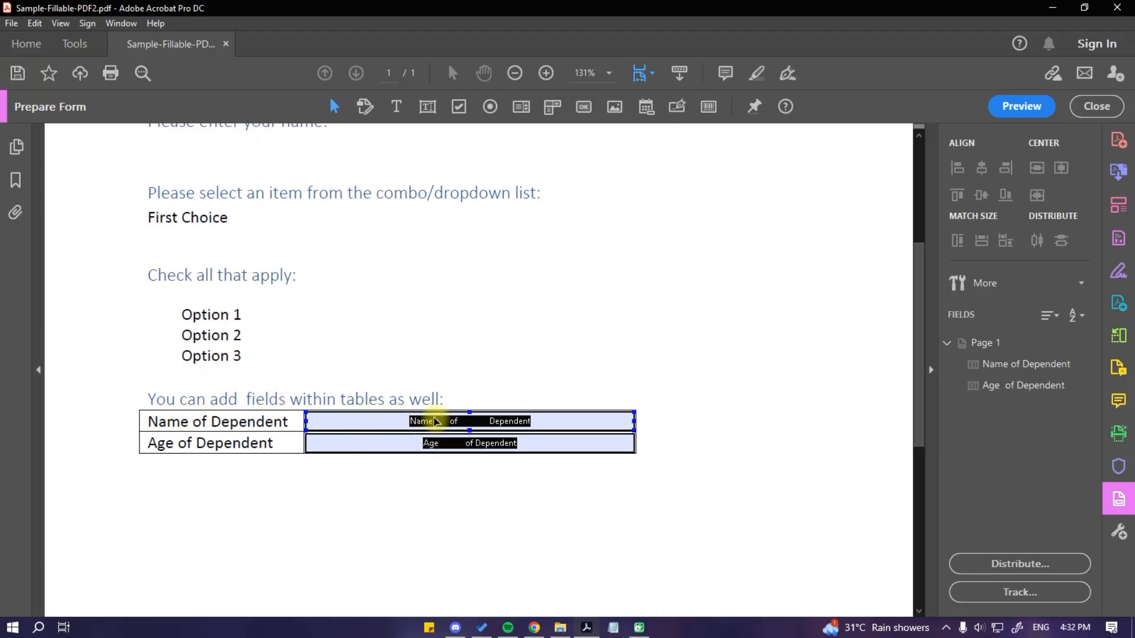
click(390, 423)
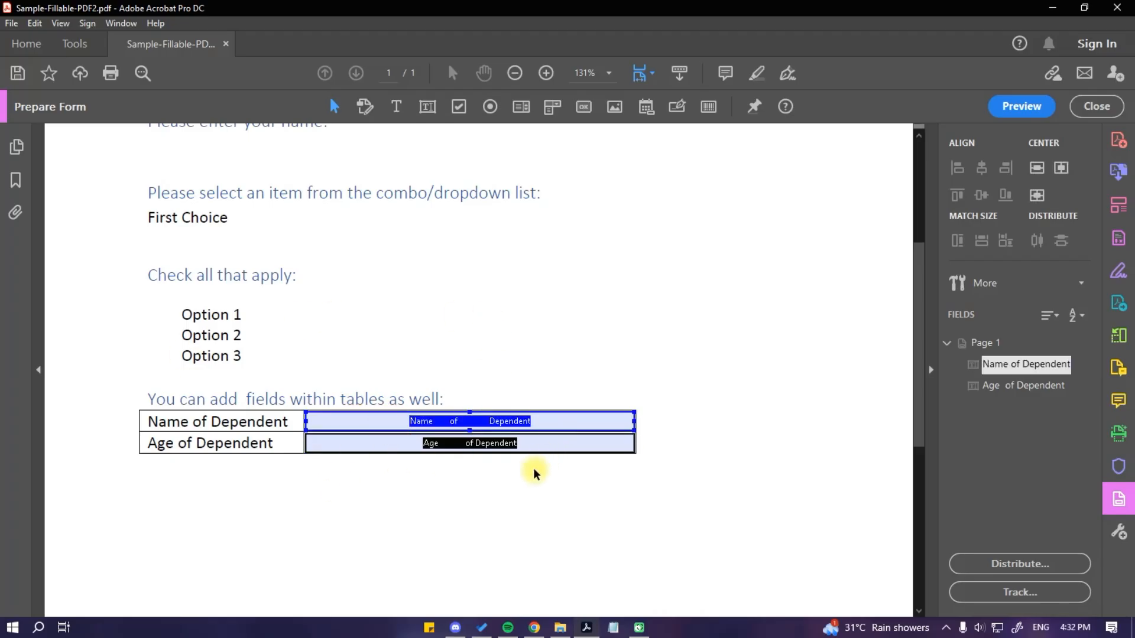
click(418, 444)
click(733, 381)
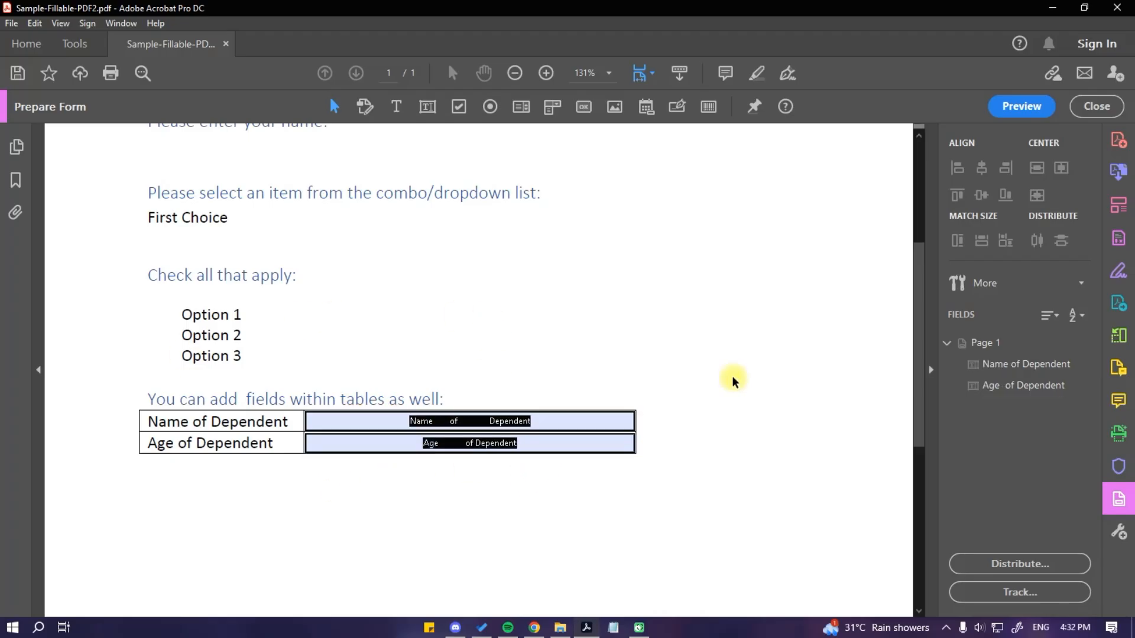
Preview the form, fill the Name of Dependent field with "sample", and close form preparation.
click(1009, 106)
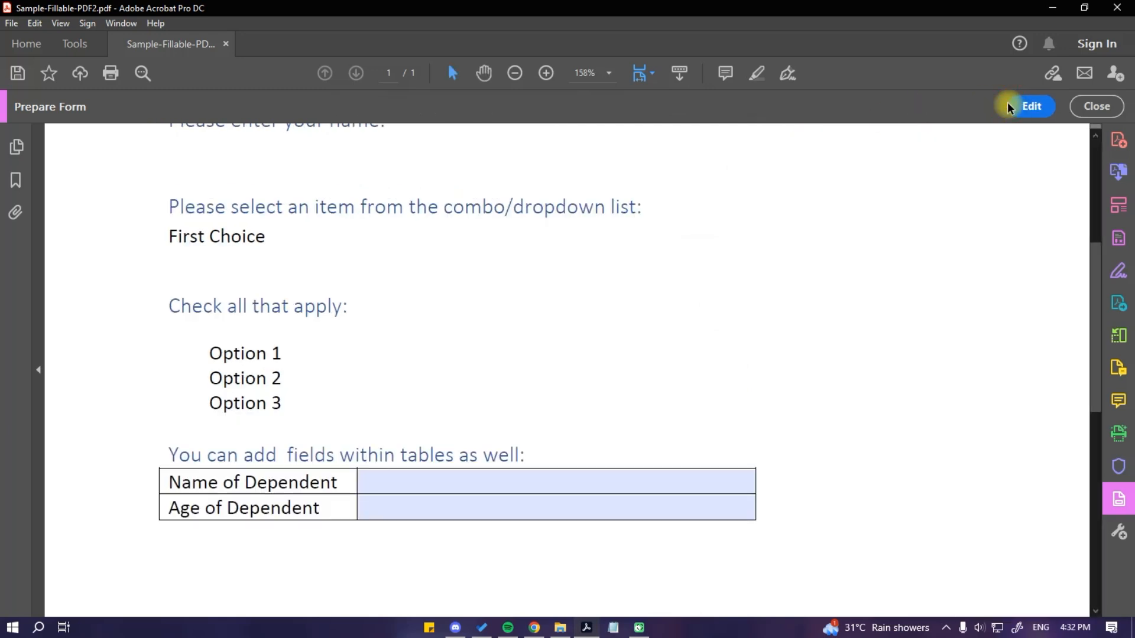
click(436, 483)
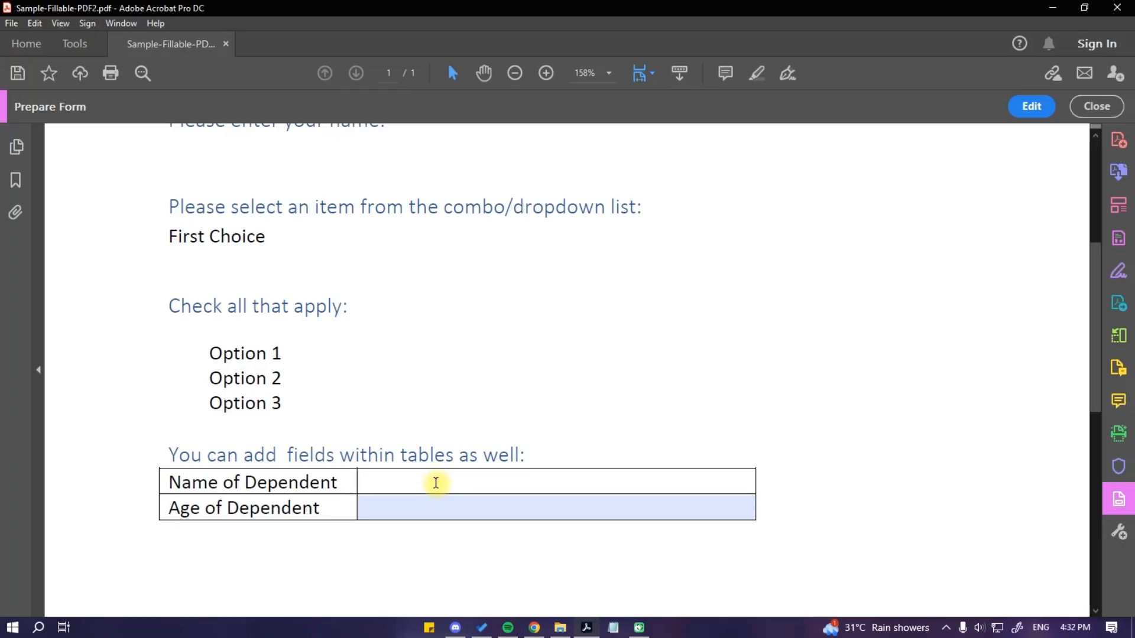
text(ds)
key(BackSpace)
key(BackSpace)
text(sample)
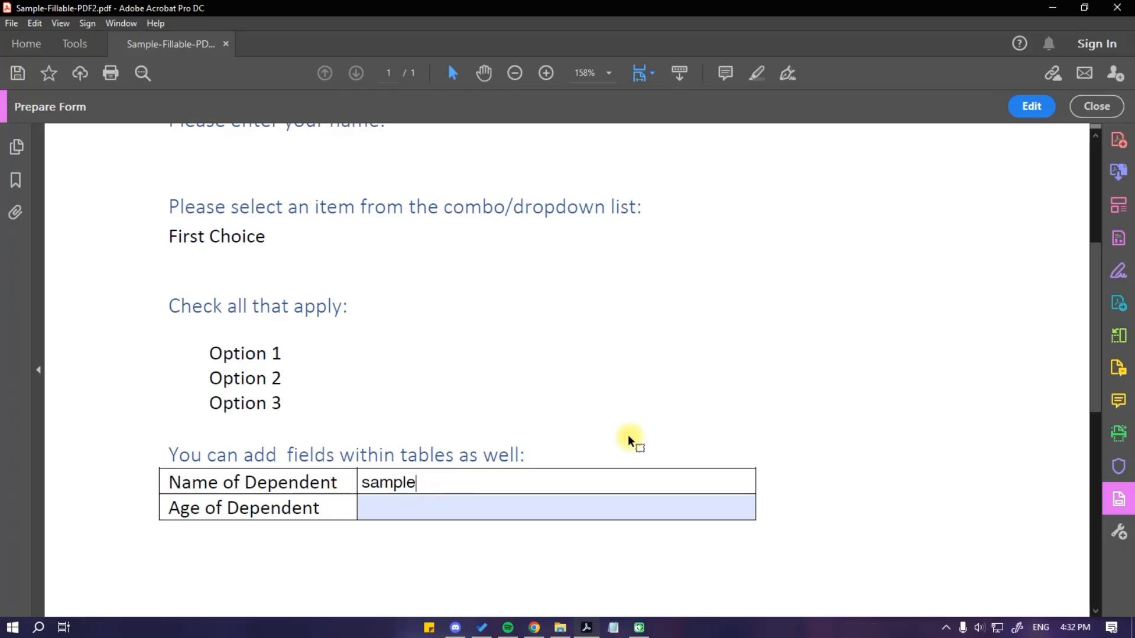
click(629, 437)
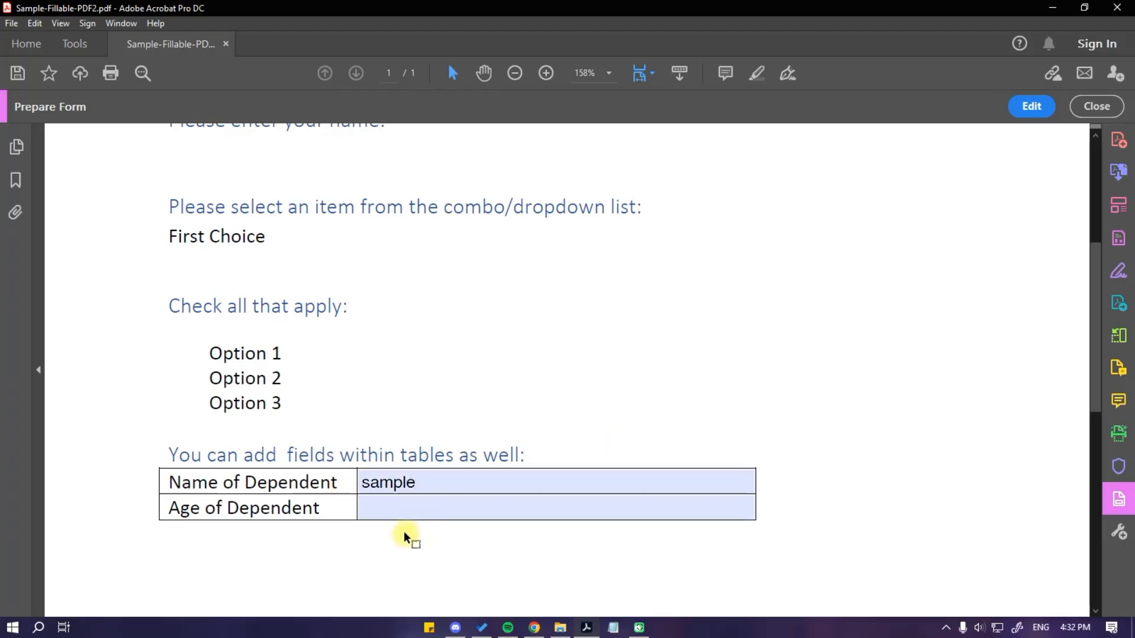
click(1088, 105)
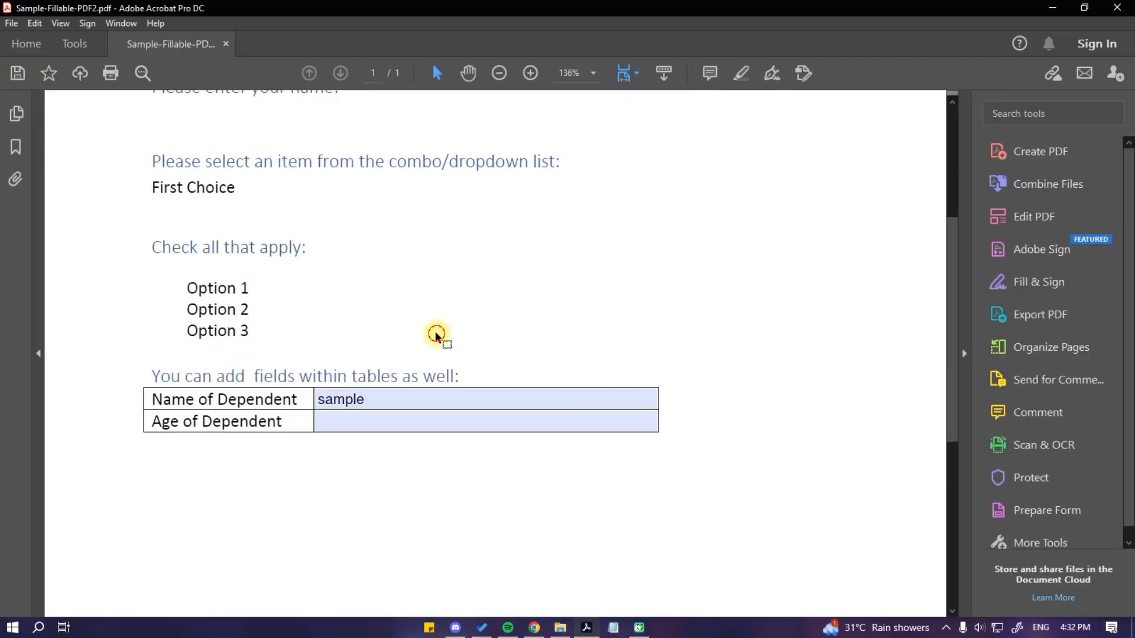
Reopen Prepare Form and add a text field named "Name" beneath "Please enter your name:".
scroll(436, 335, up, 5)
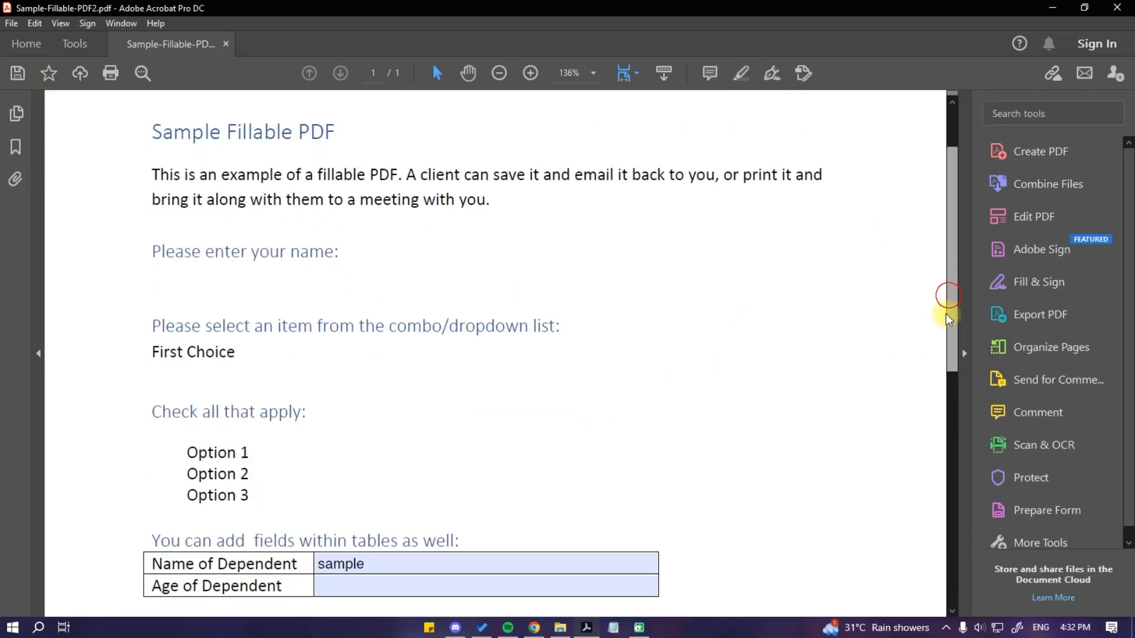
mouse_move(945, 314)
mouse_down()
mouse_move(930, 229)
mouse_move(930, 313)
mouse_move(931, 301)
mouse_up()
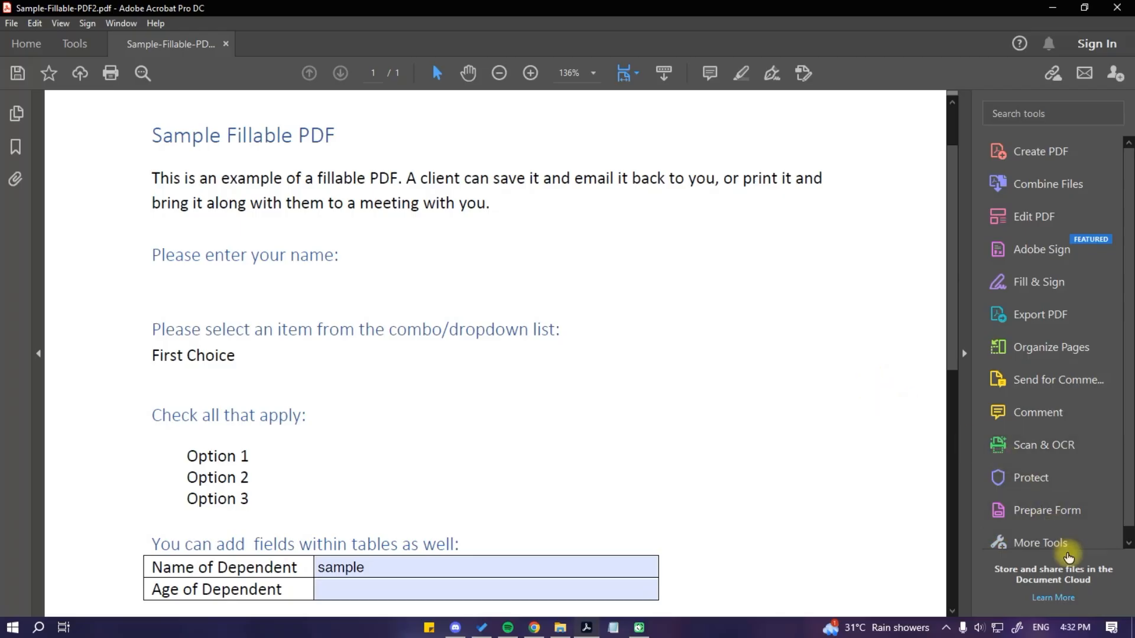
click(1057, 511)
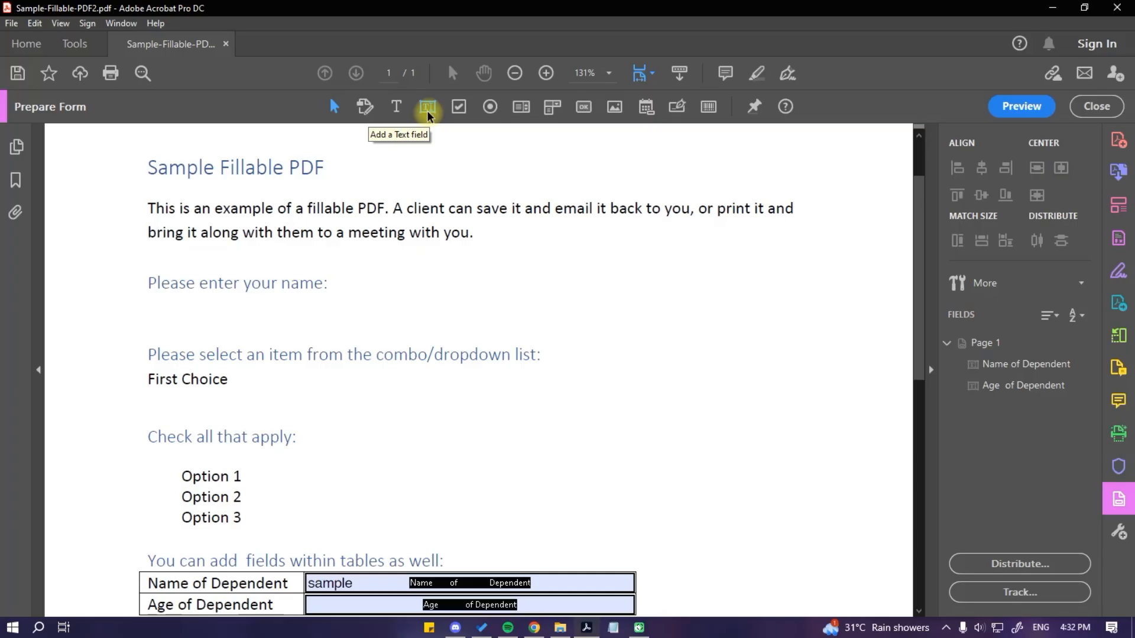
click(428, 110)
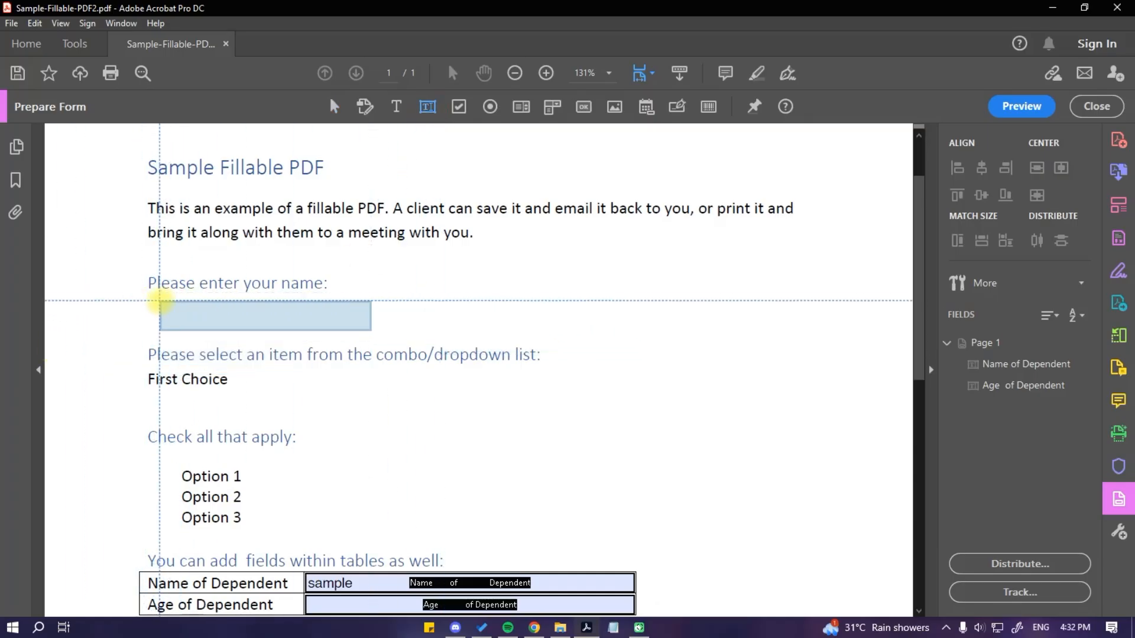
drag(149, 299, 479, 325)
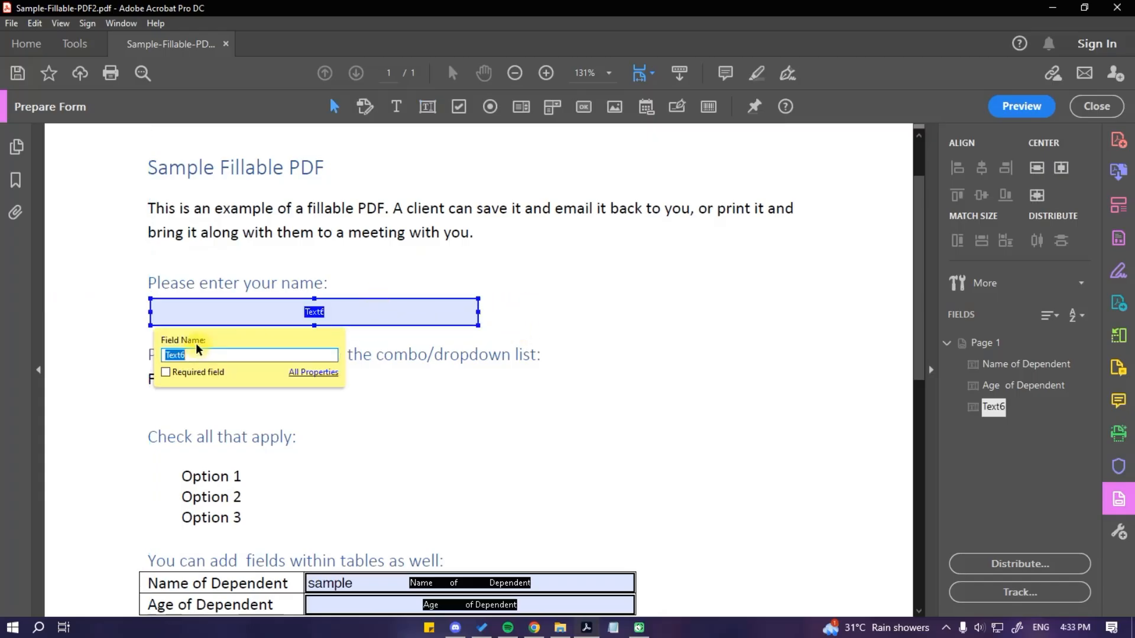
text(Name)
key(Return)
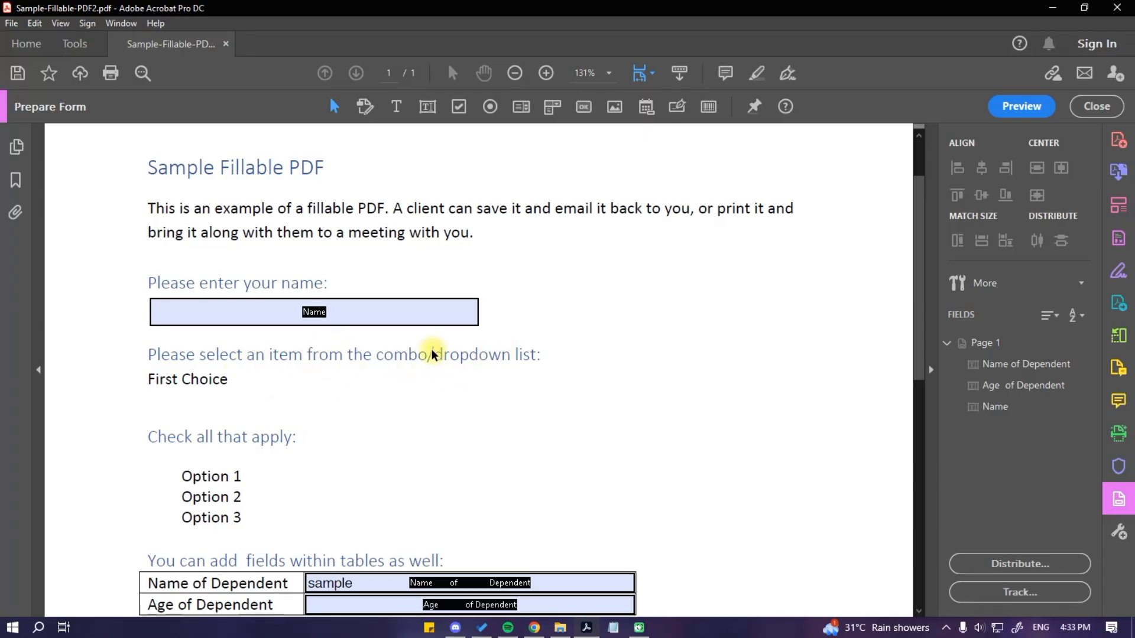
Add a dropdown field beside "First Choice" with the list items "Item 1" and "Item 2".
click(553, 108)
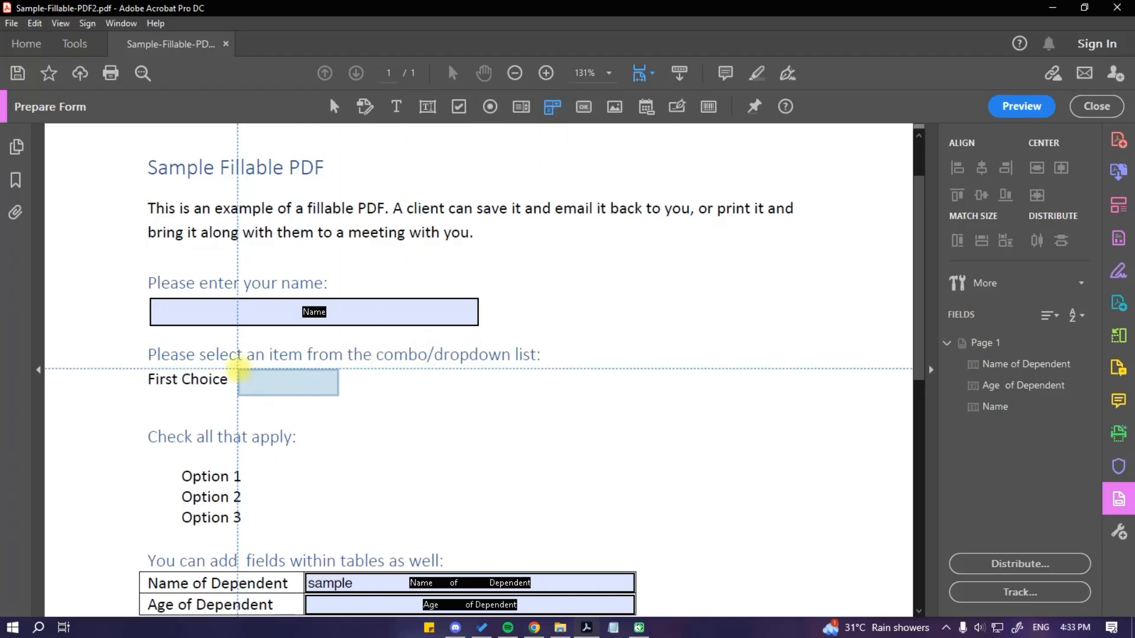
drag(240, 369, 335, 395)
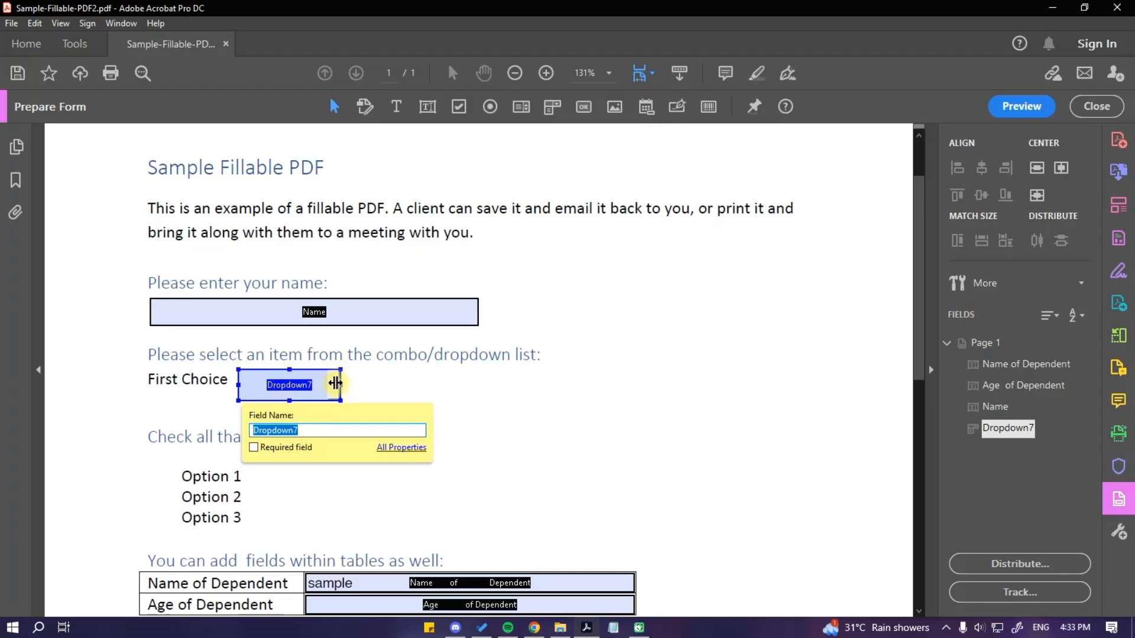
right_click(324, 385)
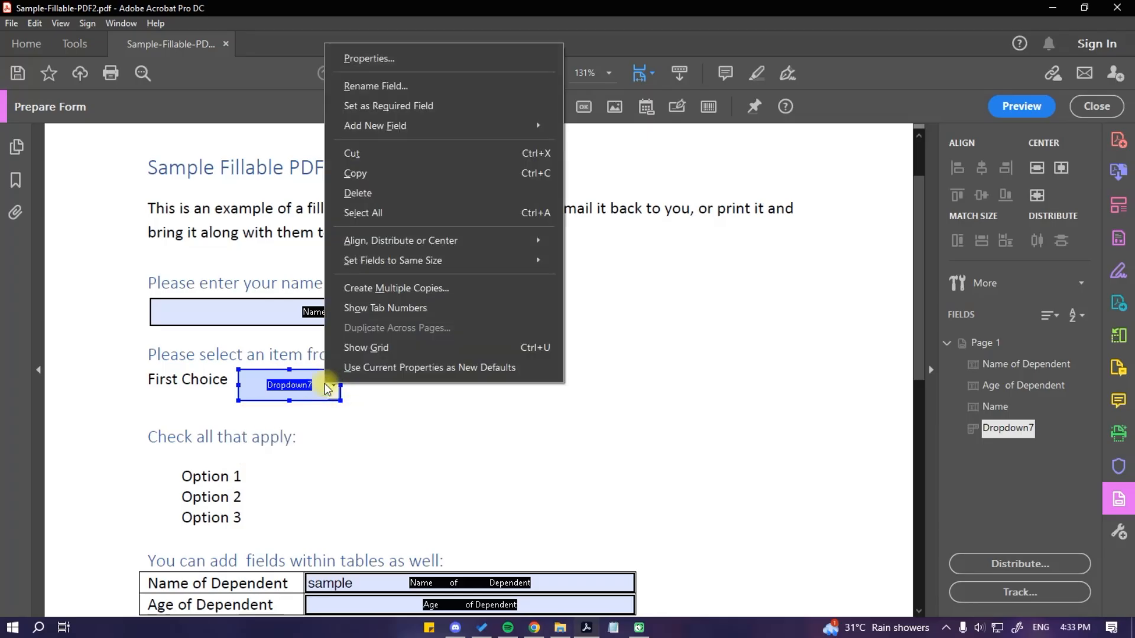
click(367, 57)
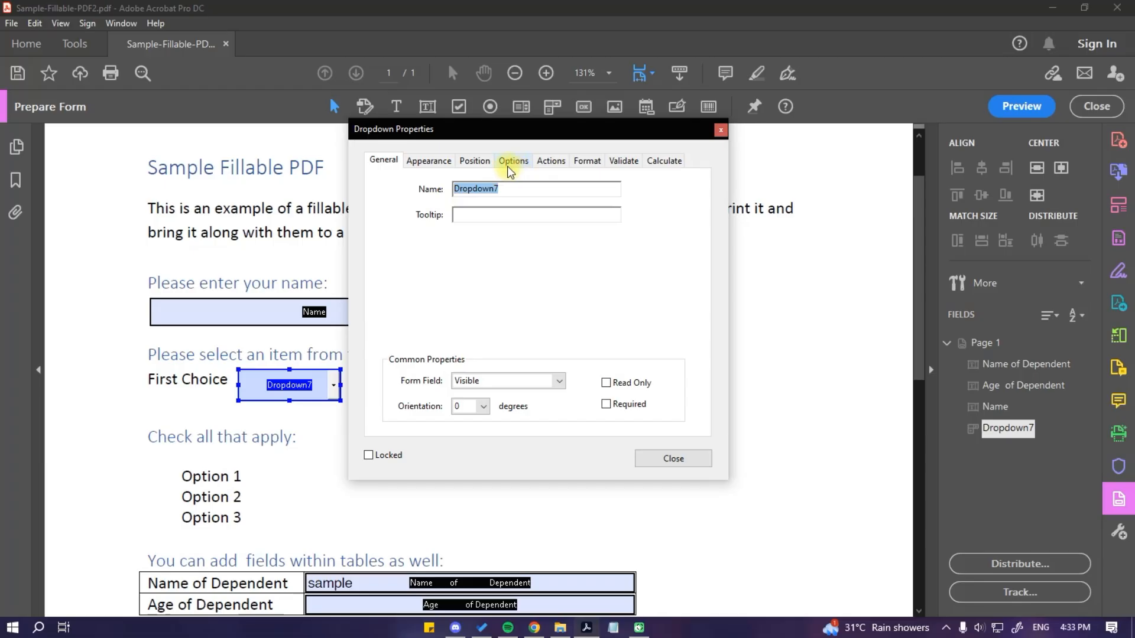
click(513, 161)
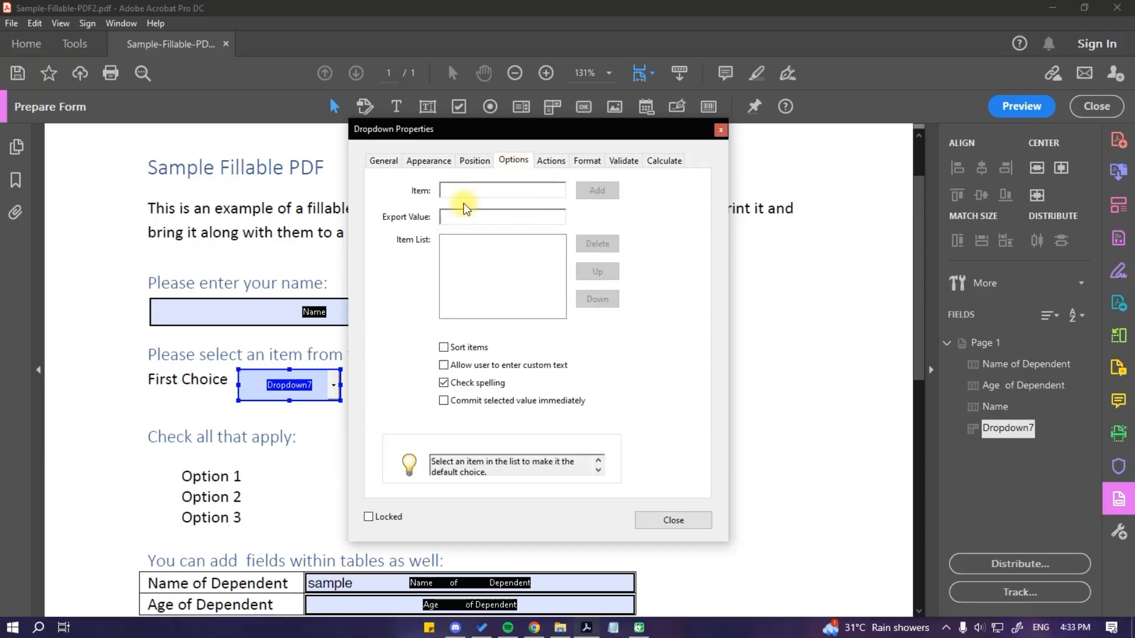
text(Item 1)
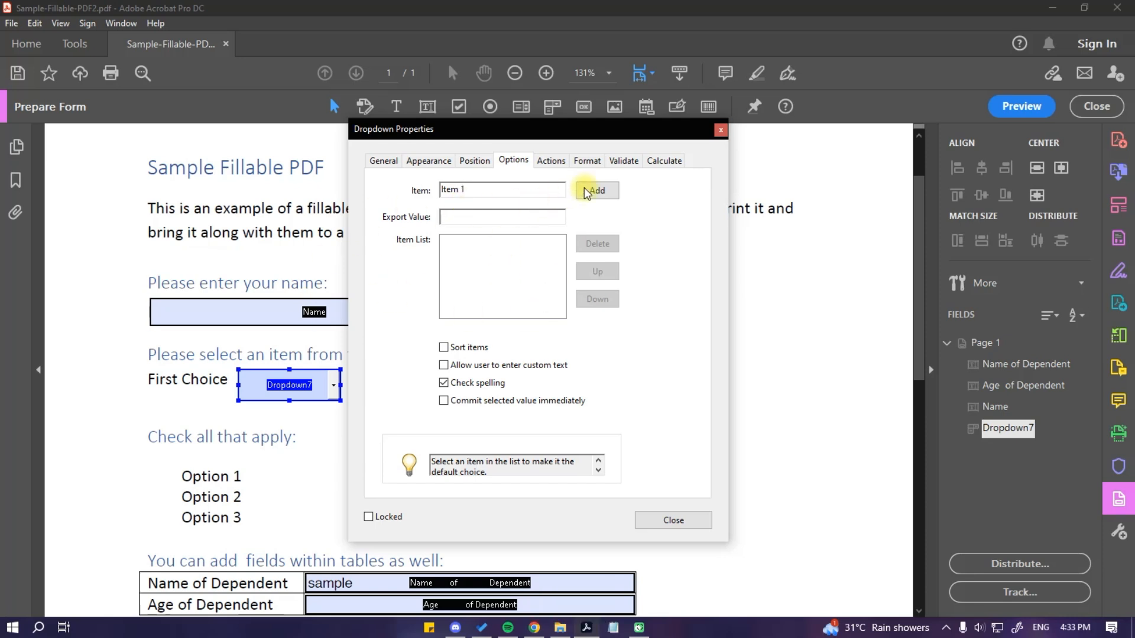
click(597, 191)
click(495, 192)
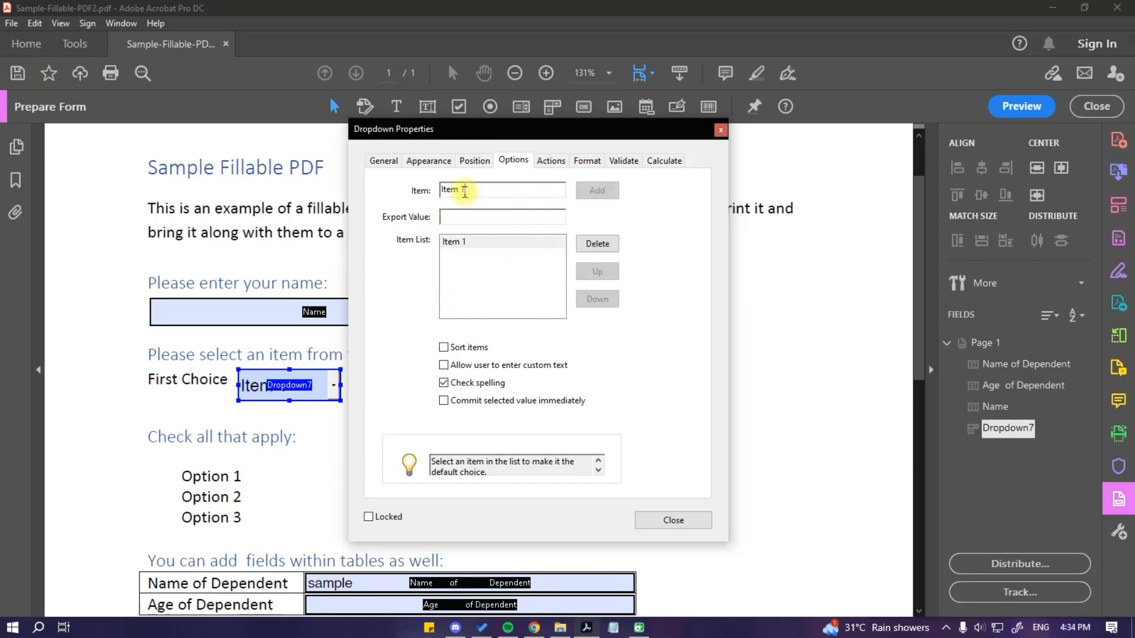
text(2)
click(597, 190)
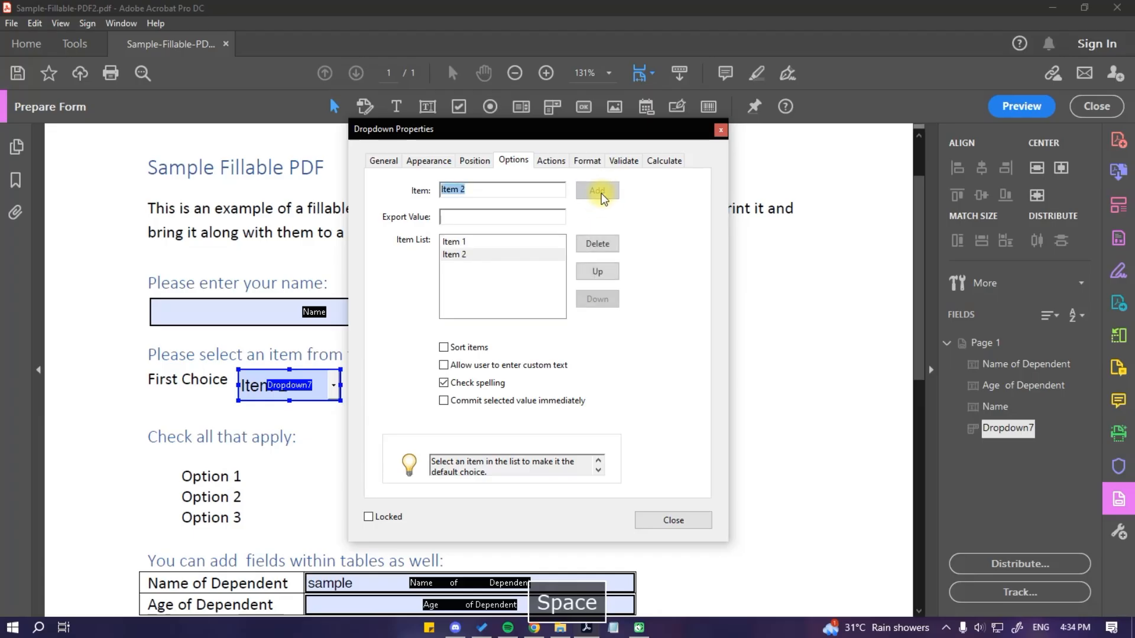
click(675, 521)
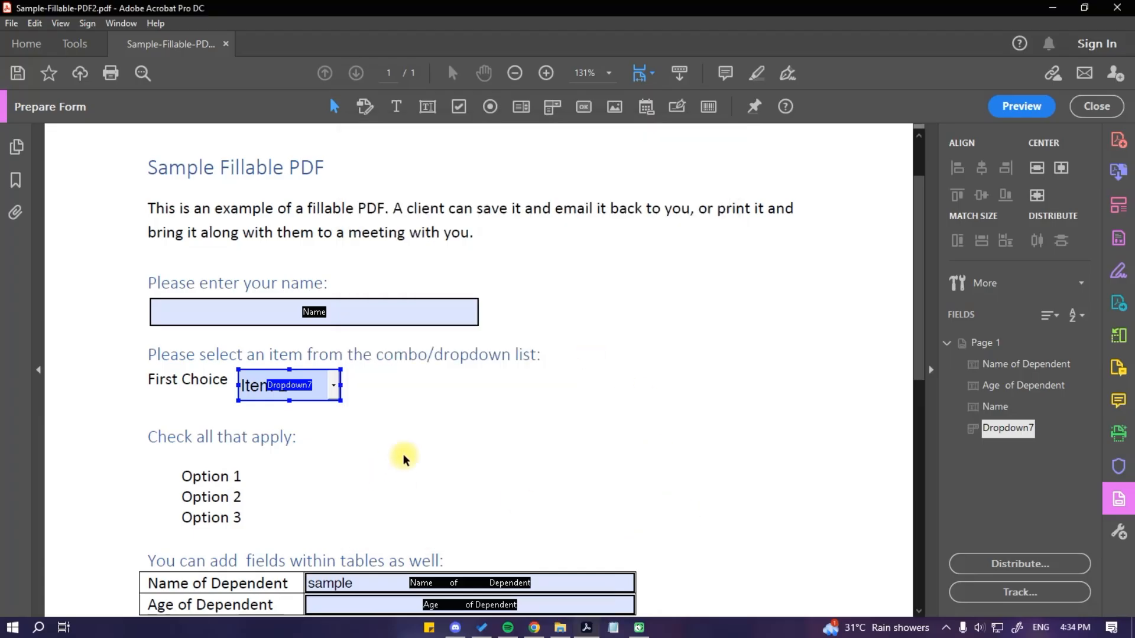
click(422, 393)
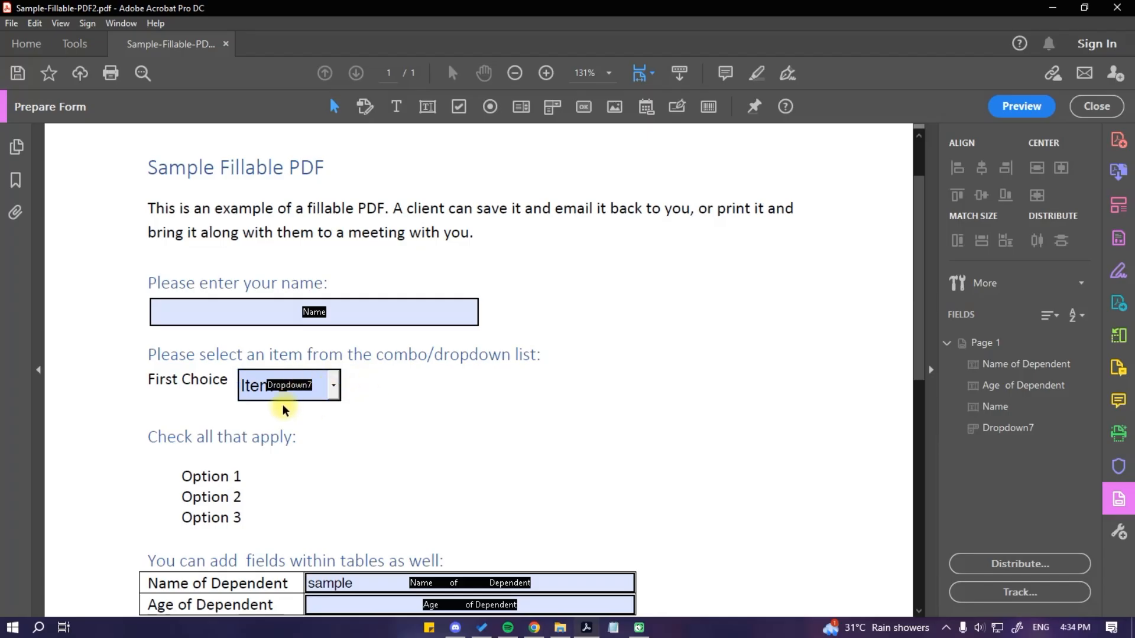
Place a check box field beside Option 1 and reduce its height to suit the text line.
scroll(899, 380, down, 3)
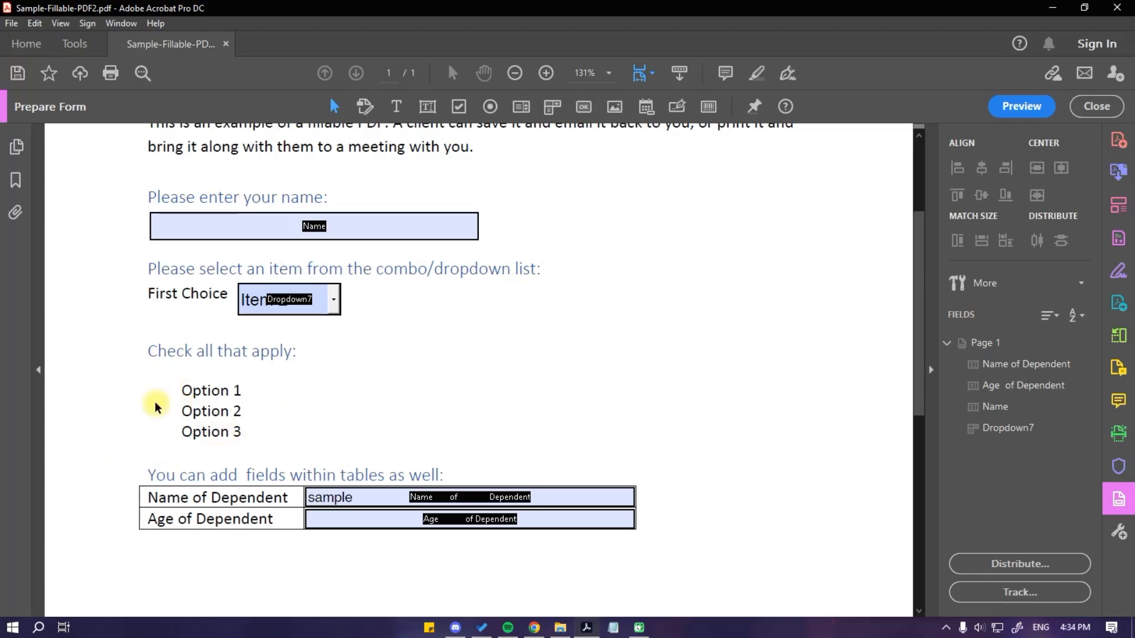
click(466, 105)
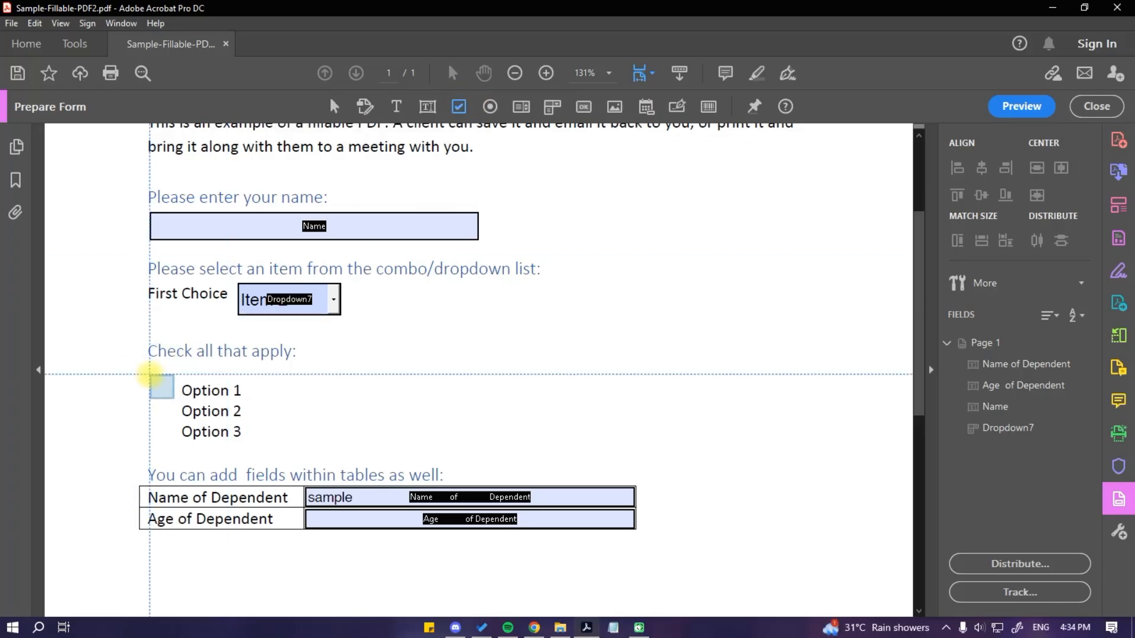
click(152, 379)
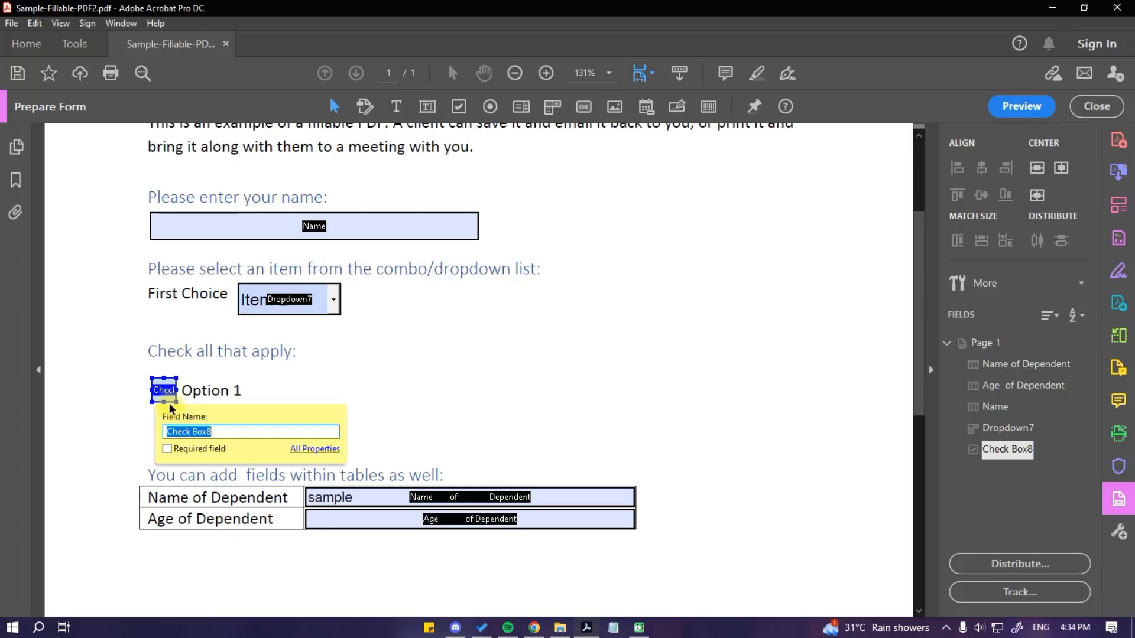
click(166, 403)
drag(164, 397, 170, 403)
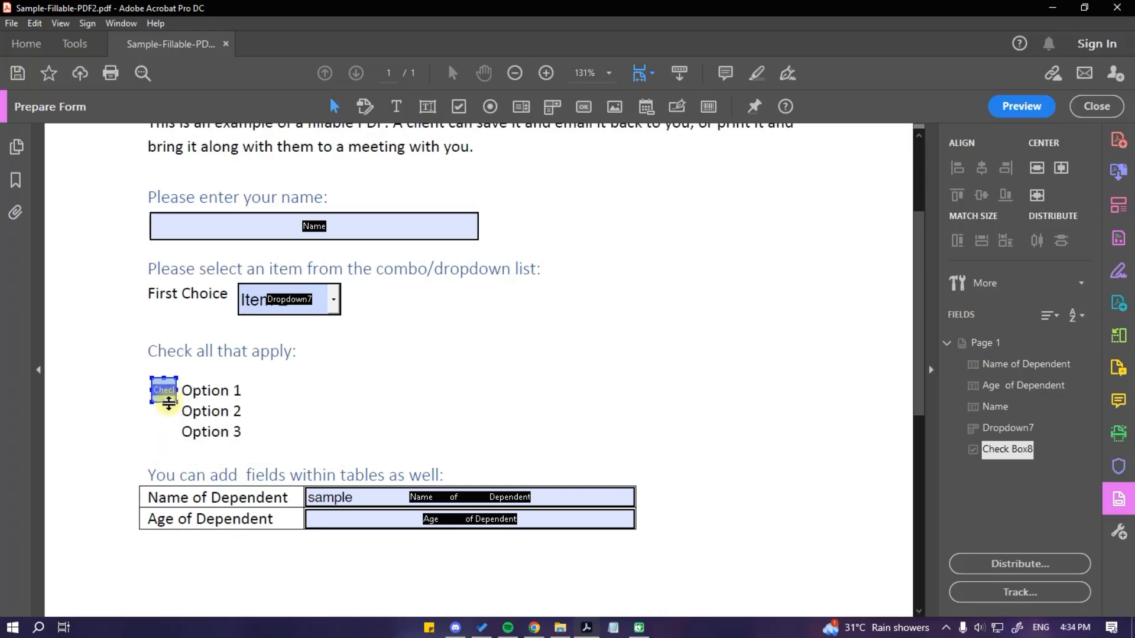
Add check box fields beside Option 2 and Option 3, reducing the height of the Option 2 box to suit its text line.
click(546, 73)
click(546, 73)
drag(918, 293, 916, 349)
click(459, 107)
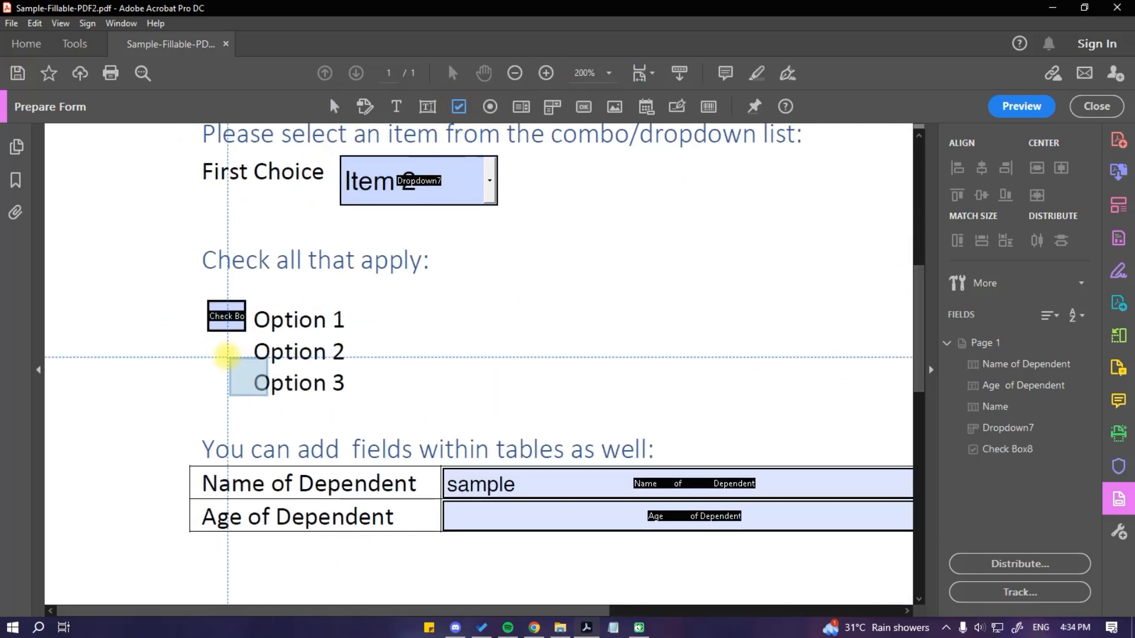
click(207, 337)
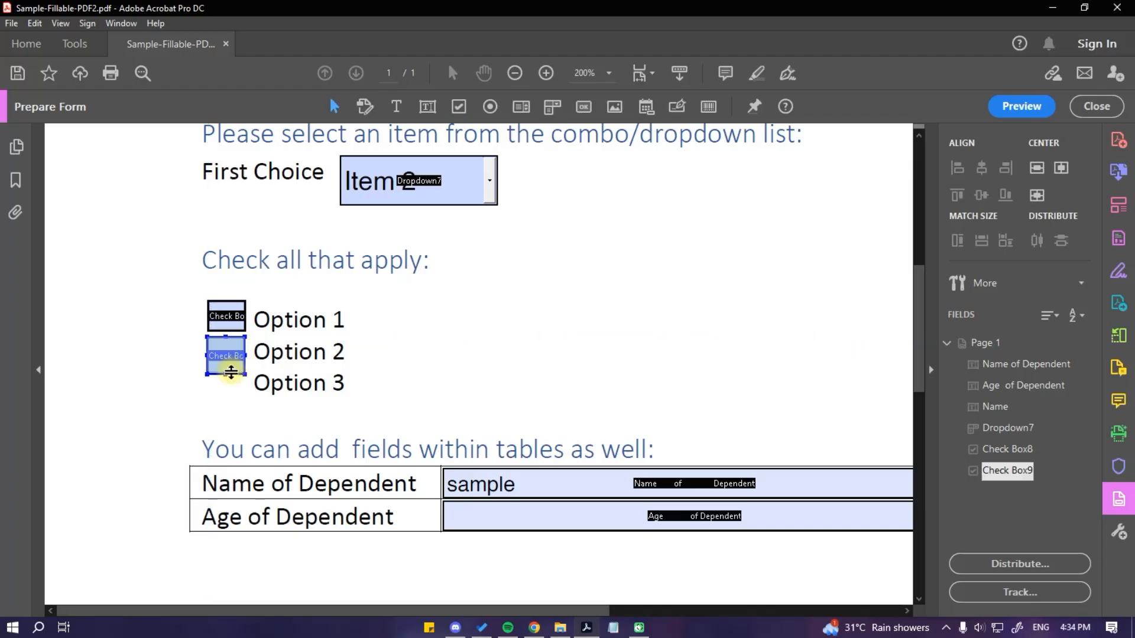
click(459, 106)
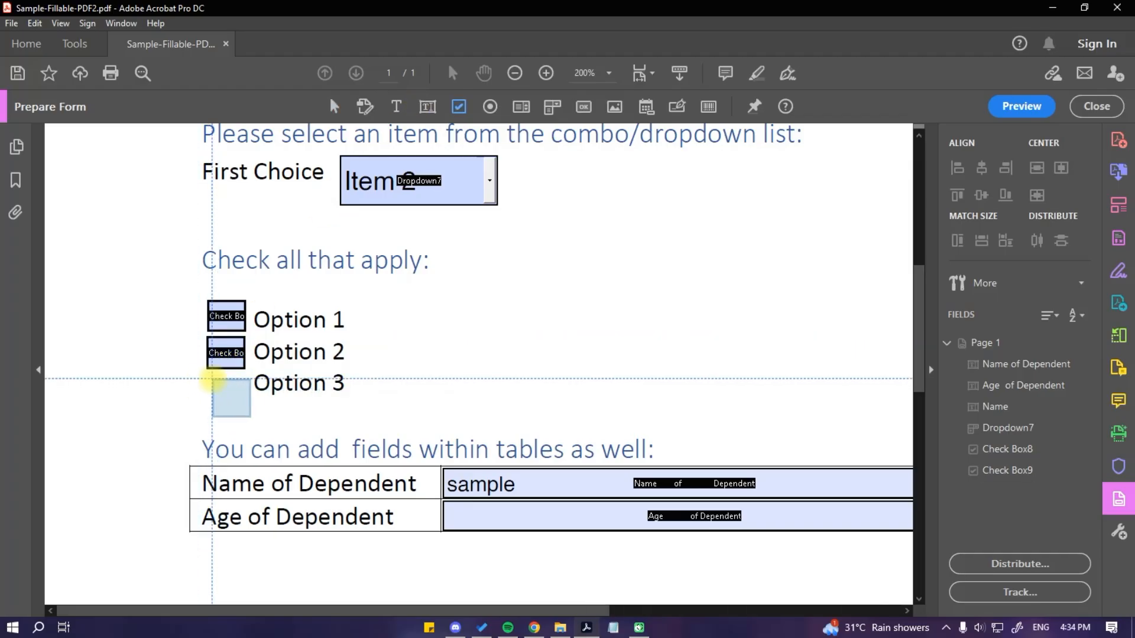
click(207, 376)
Adjust the Option 1 and Option 3 check boxes so their left edges line up with the Option 2 box.
click(210, 315)
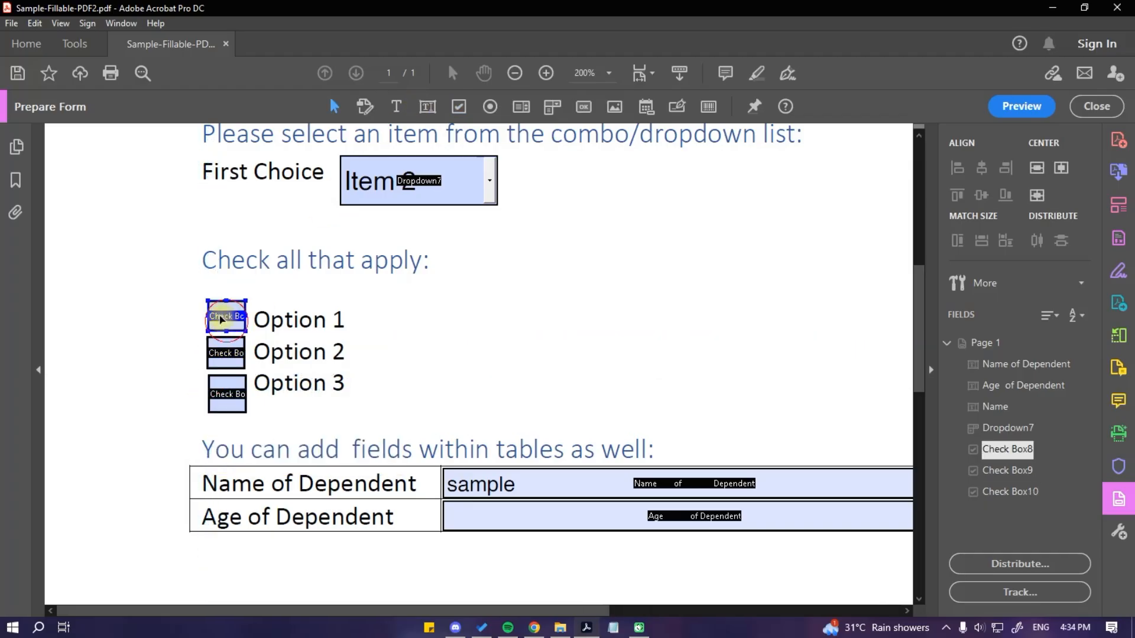
click(210, 391)
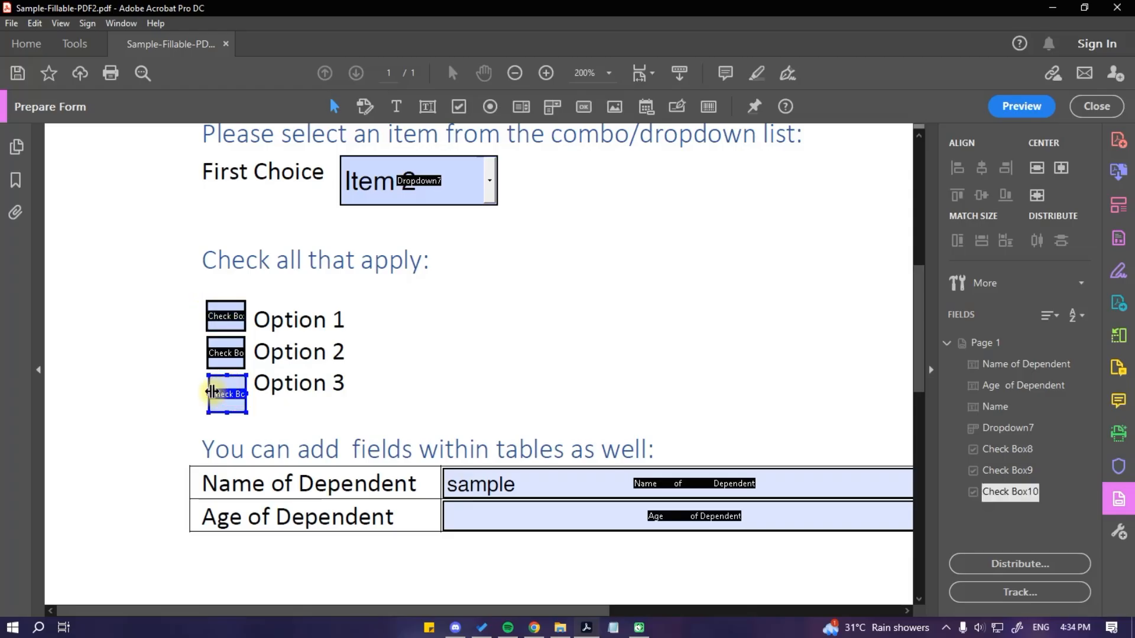
drag(210, 392, 209, 391)
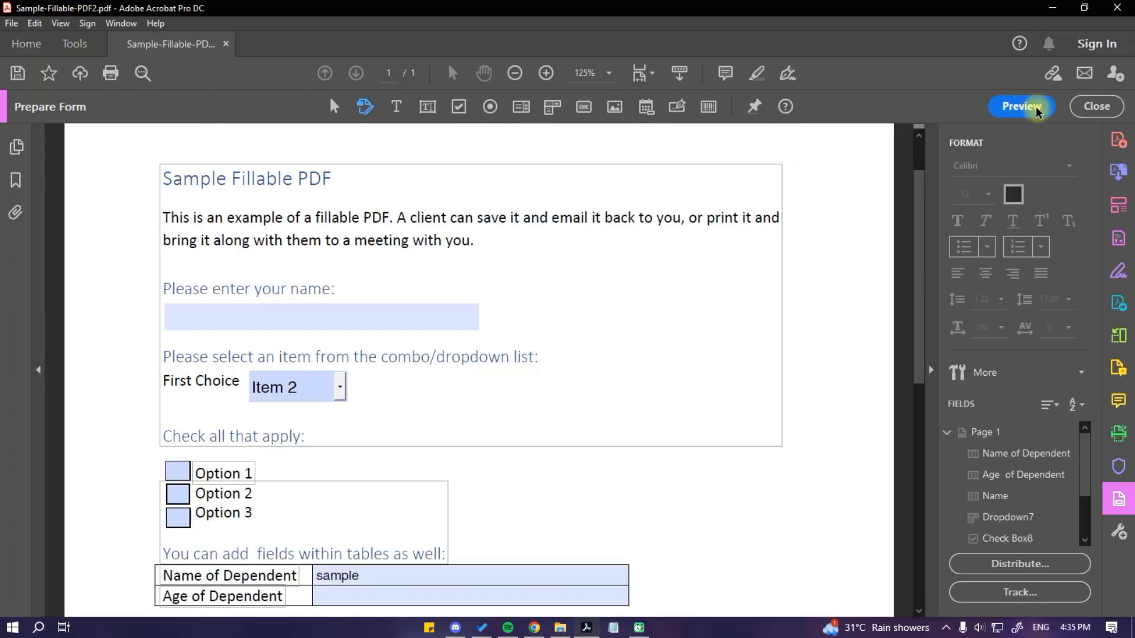
Preview the form, fill the name field with "hello" and choose "Item 1" in the First Choice dropdown.
click(1017, 107)
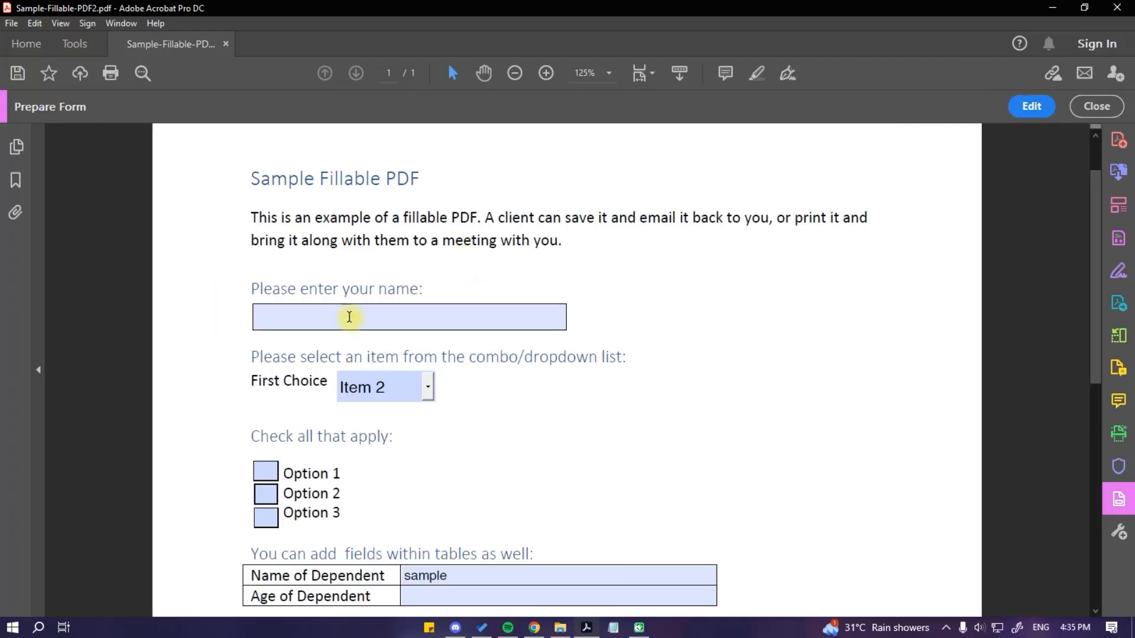
click(390, 315)
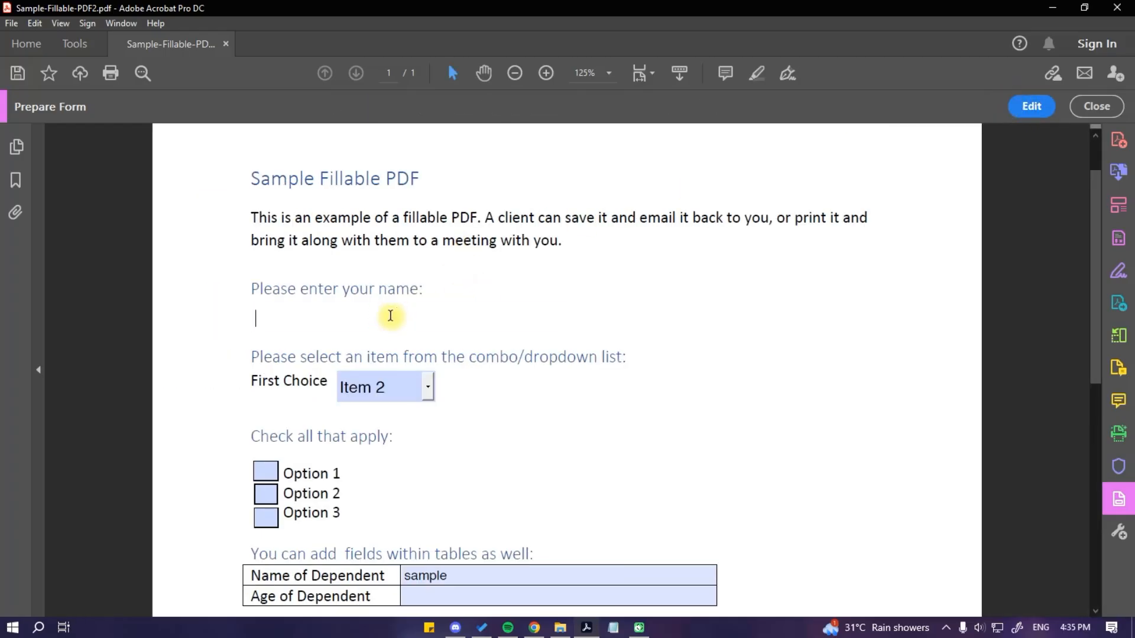
text(hello)
click(436, 382)
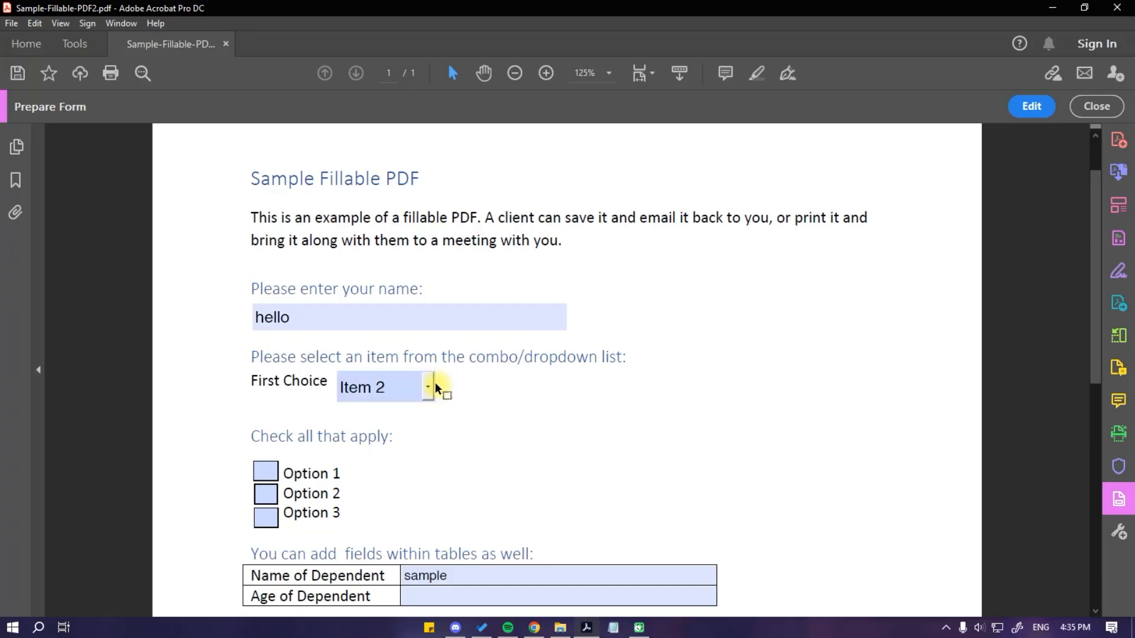
click(425, 383)
click(354, 405)
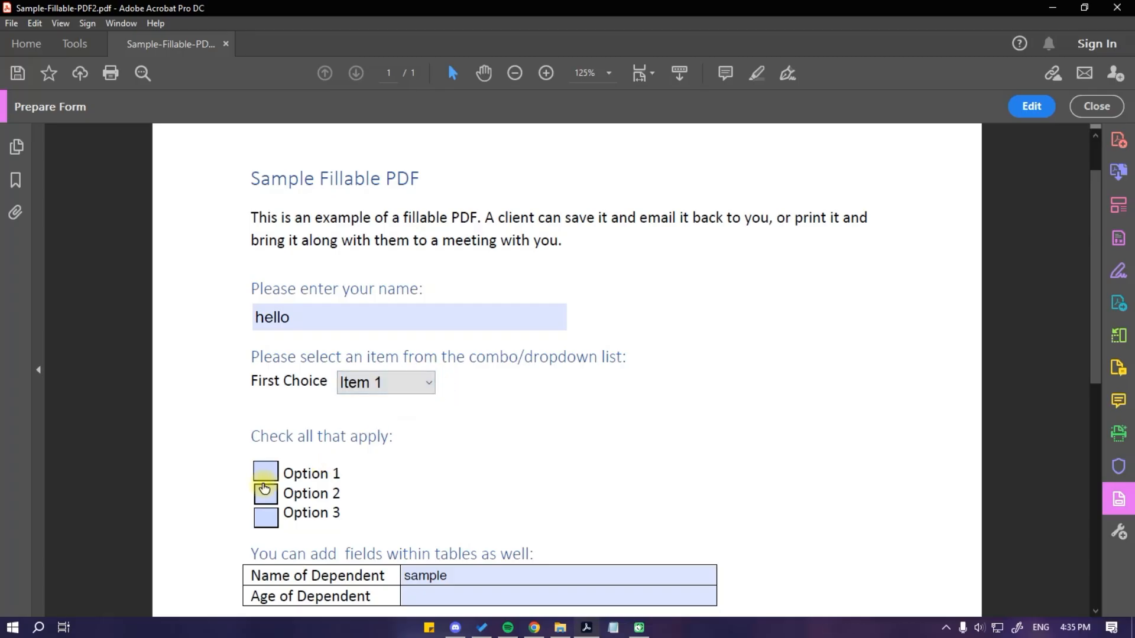
Test the remaining fields by ticking Option 1, Option 2 and Option 3 and entering "ghte" for Age of Dependent.
click(266, 472)
click(265, 494)
click(270, 528)
scroll(473, 467, down, 2)
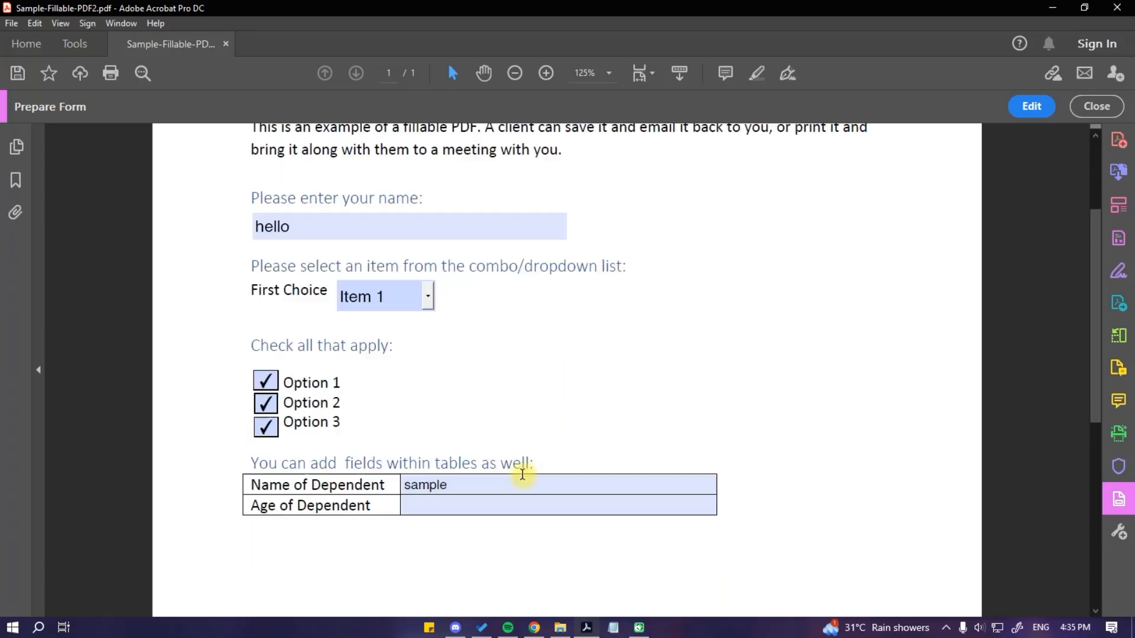
click(419, 506)
text(ghte)
Look over the filled-in form and close form preparation.
scroll(576, 458, up, 4)
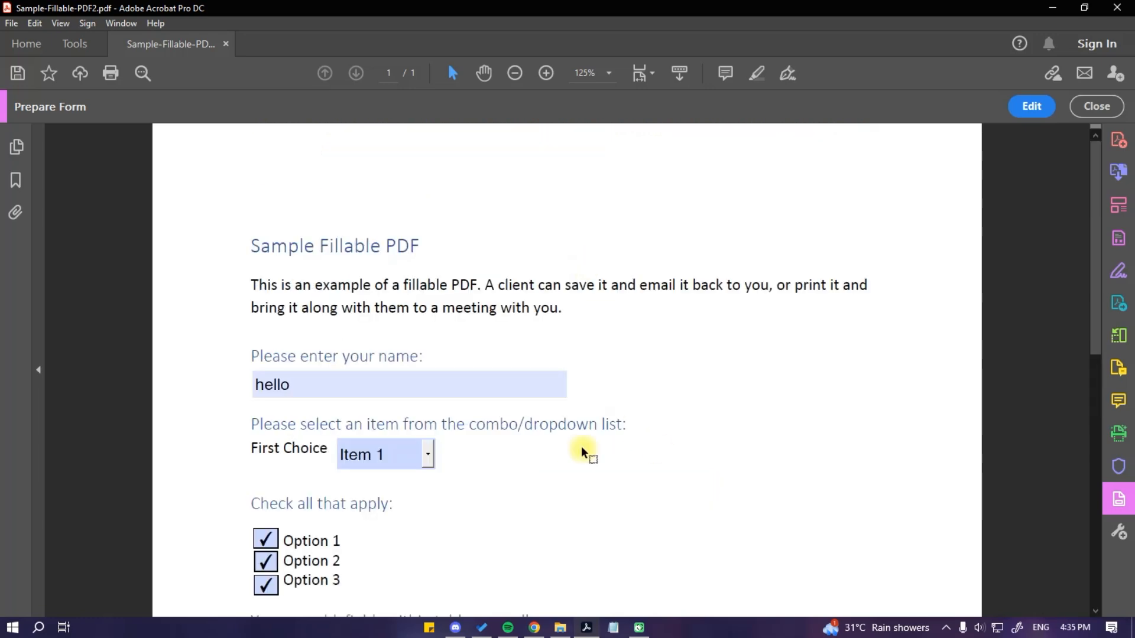
scroll(299, 324, down, 4)
drag(319, 205, 187, 200)
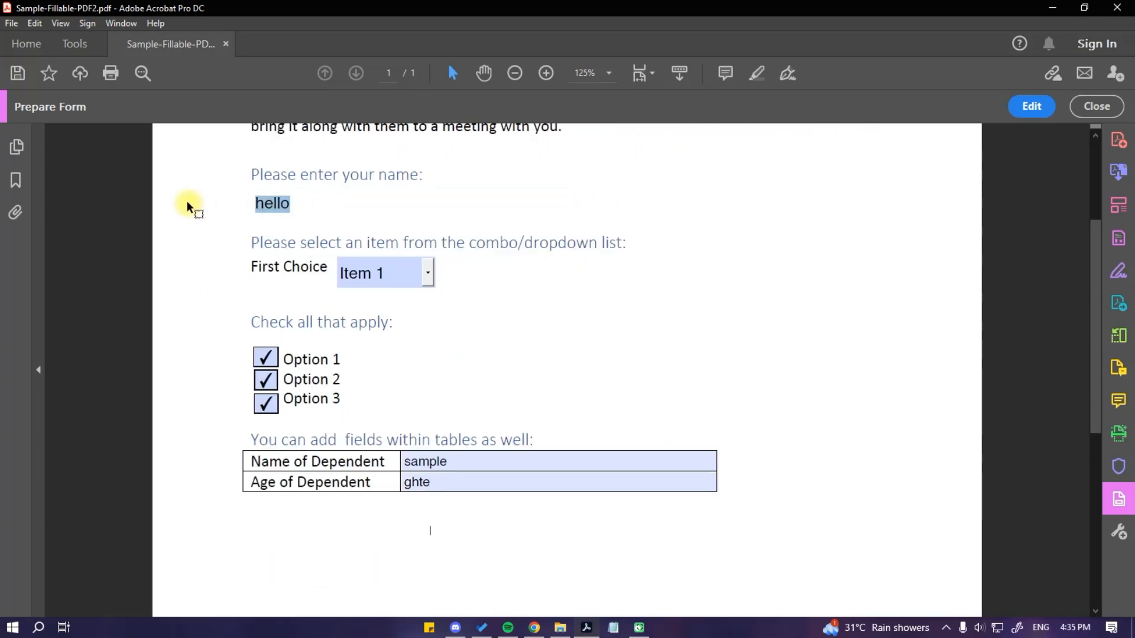
click(762, 282)
click(1096, 107)
scroll(498, 402, up, 2)
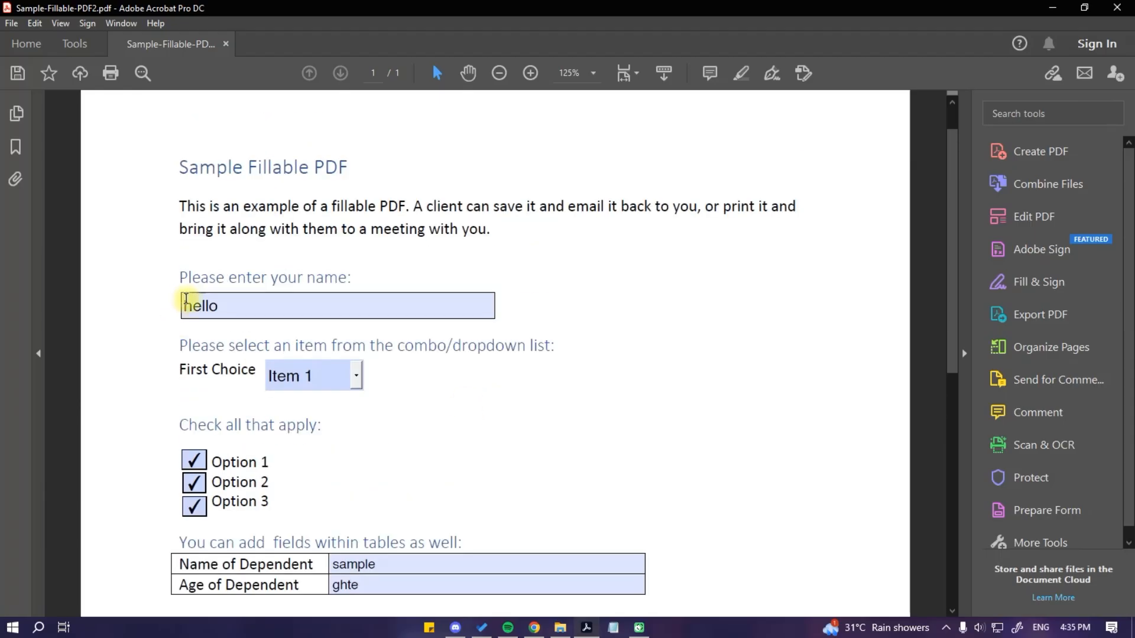
Clear the name field, untick all three options, and empty the Name of Dependent and Age of Dependent fields.
click(230, 306)
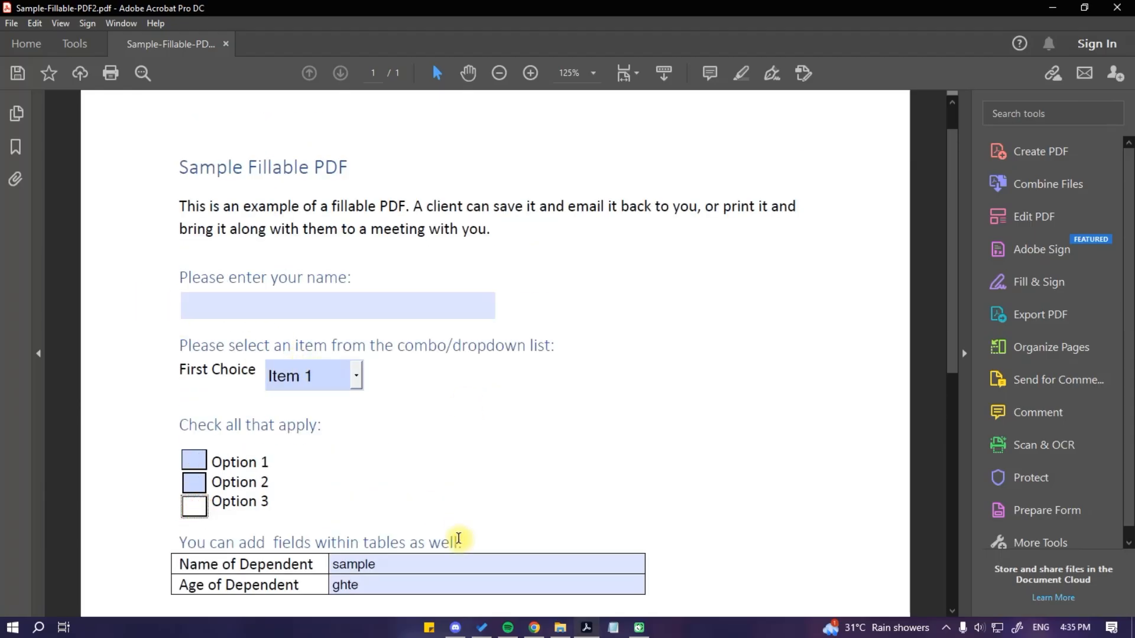
click(405, 563)
double_click(362, 566)
key(BackSpace)
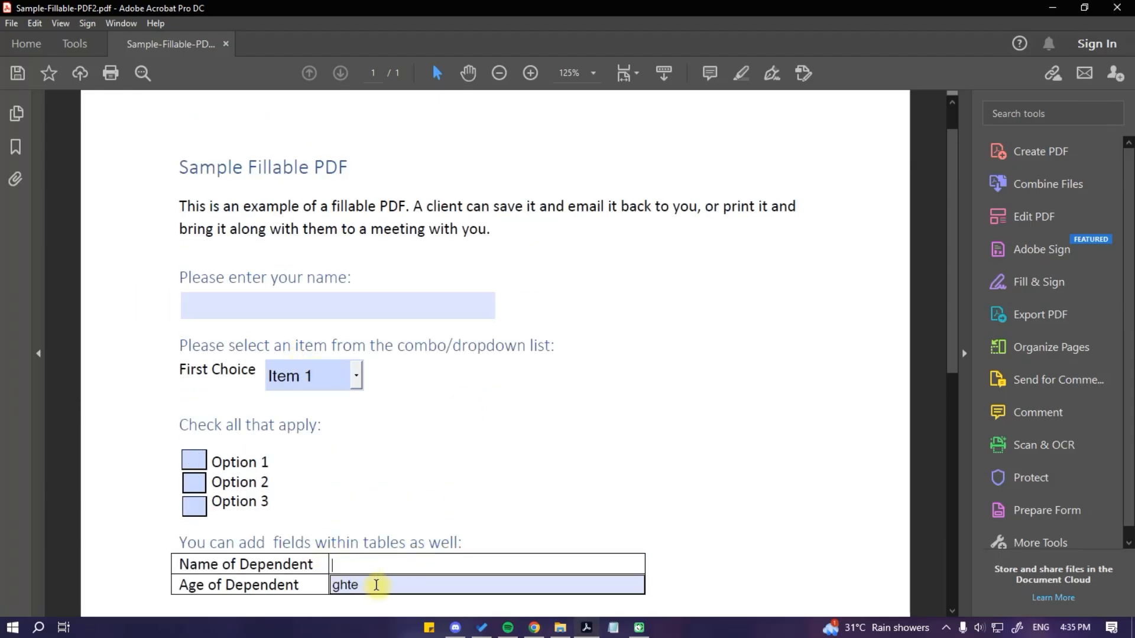
double_click(373, 585)
key(BackSpace)
Open the Save As PDF dialog for the cleared form and cancel it without saving.
scroll(694, 413, up, 1)
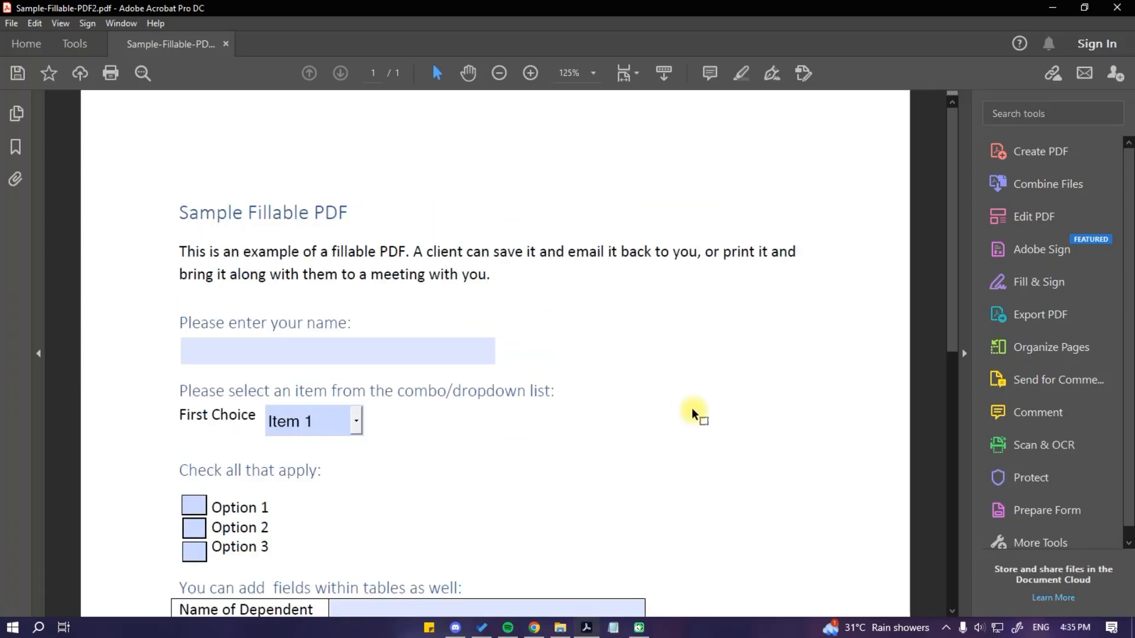
scroll(694, 413, down, 2)
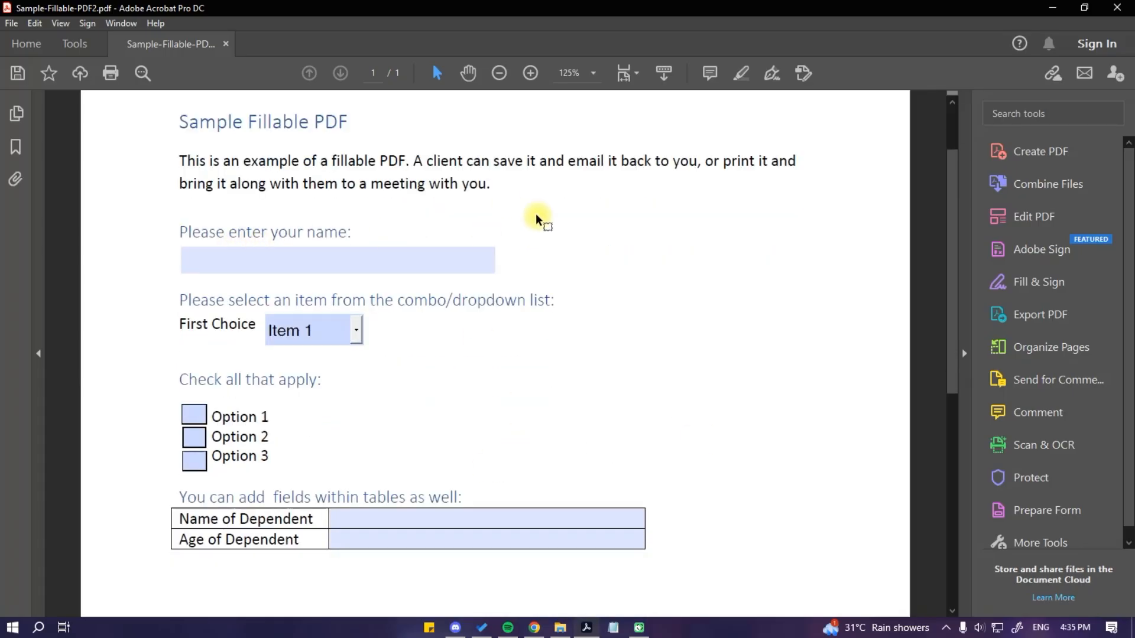
click(16, 74)
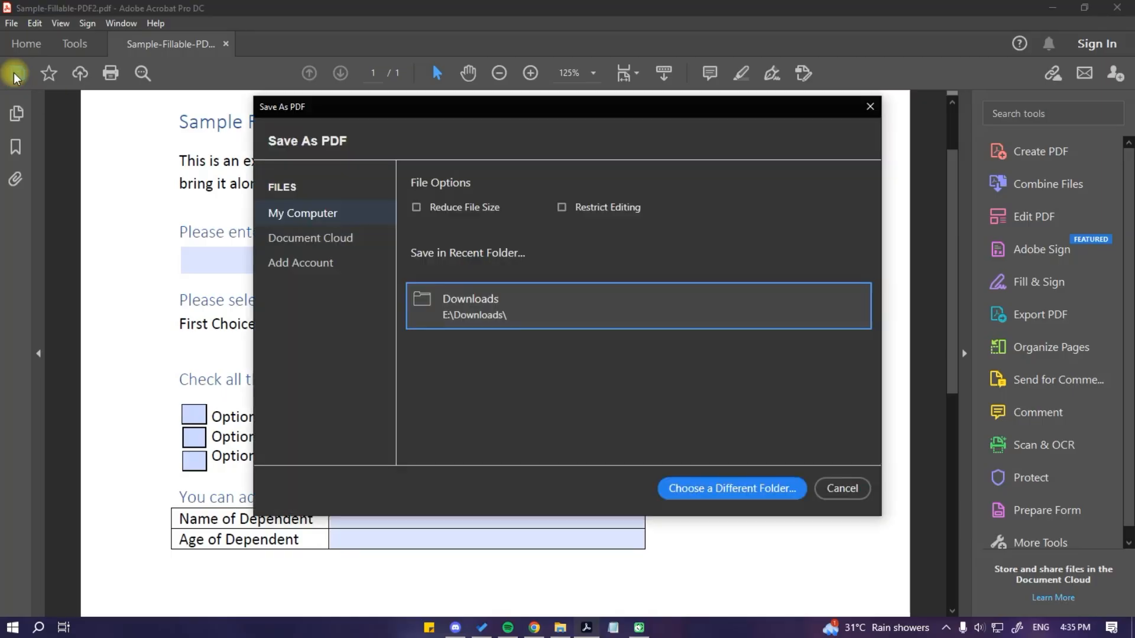
click(841, 489)
scroll(791, 414, up, 2)
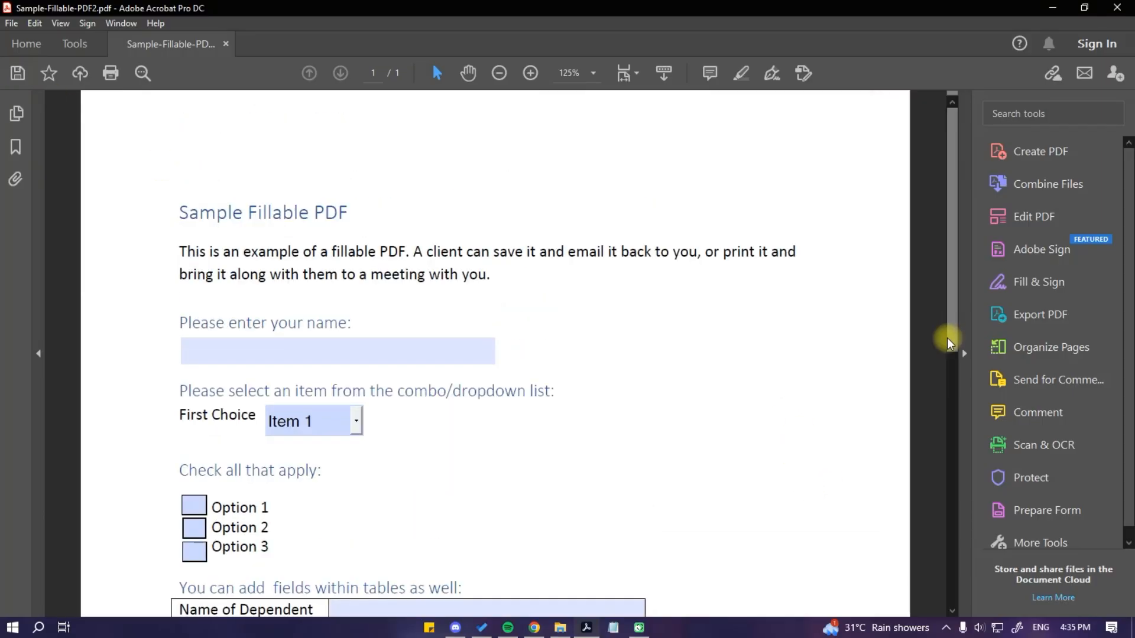
drag(947, 338, 952, 375)
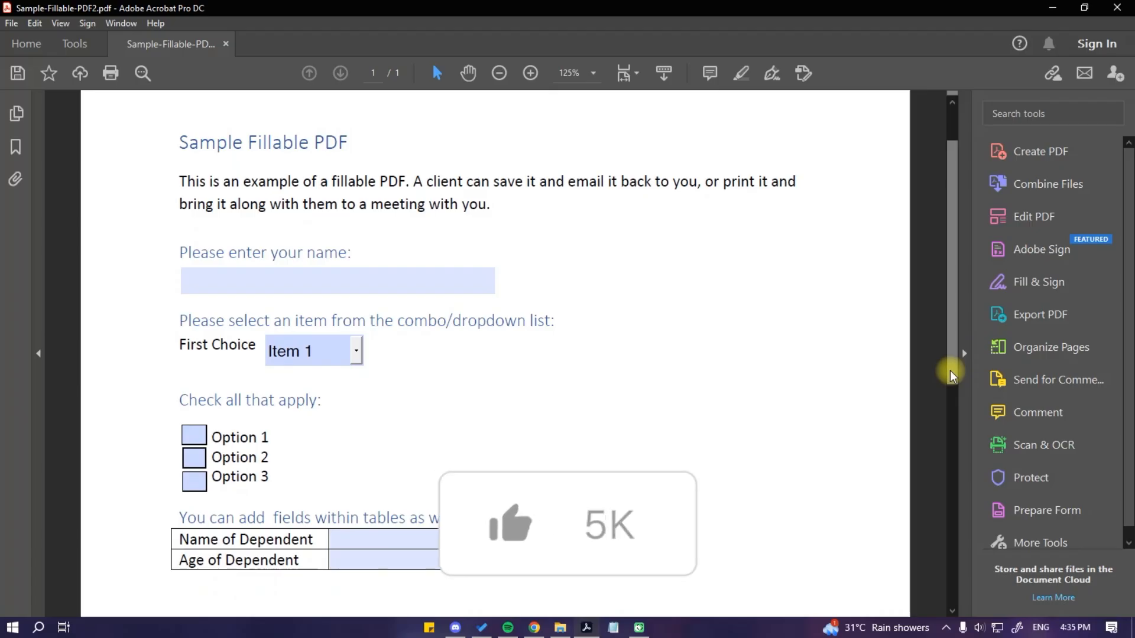